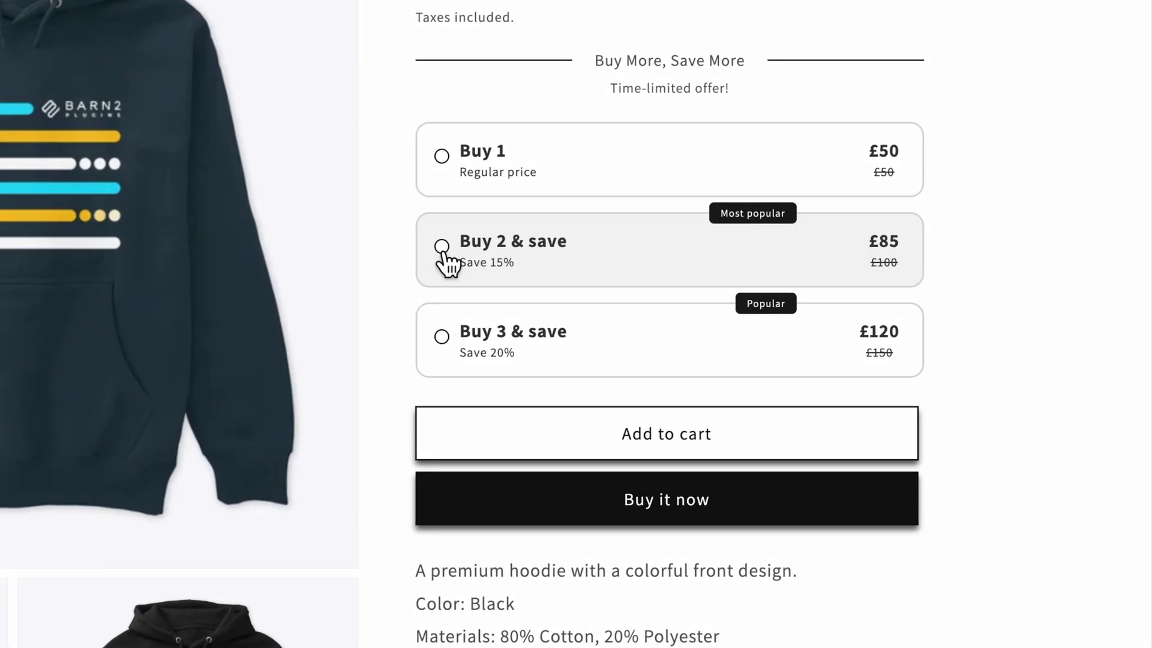
Pick the Buy 2 & save hoodie bundle, with the first hoodie in Navy and the second in size M.
click(443, 251)
click(529, 312)
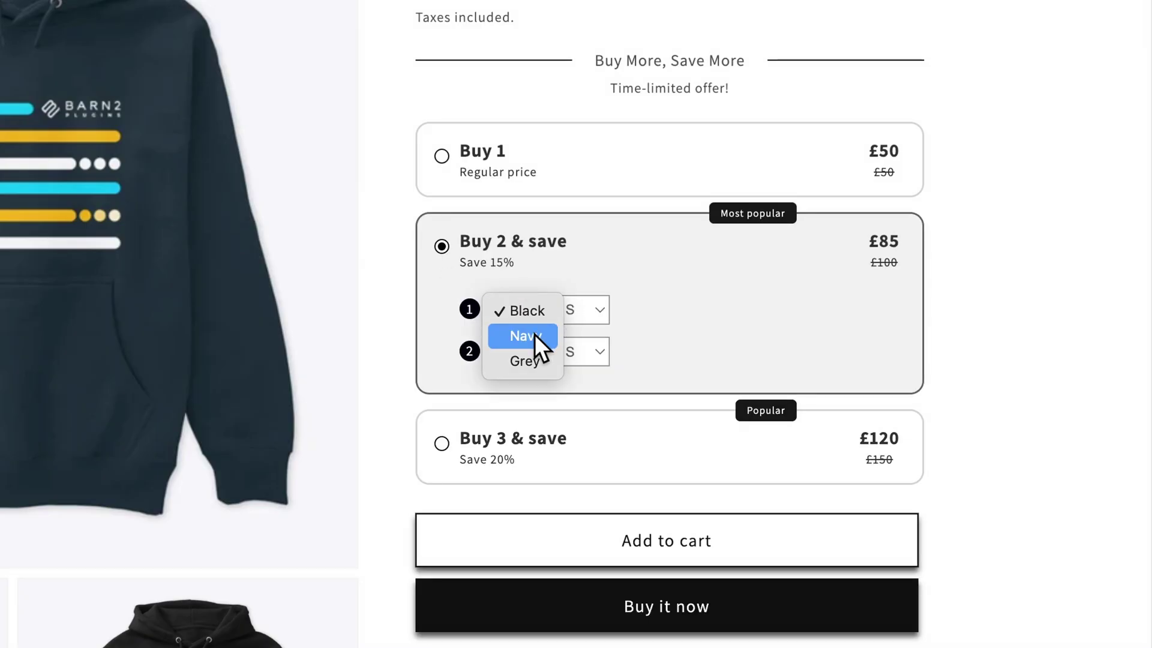
click(534, 334)
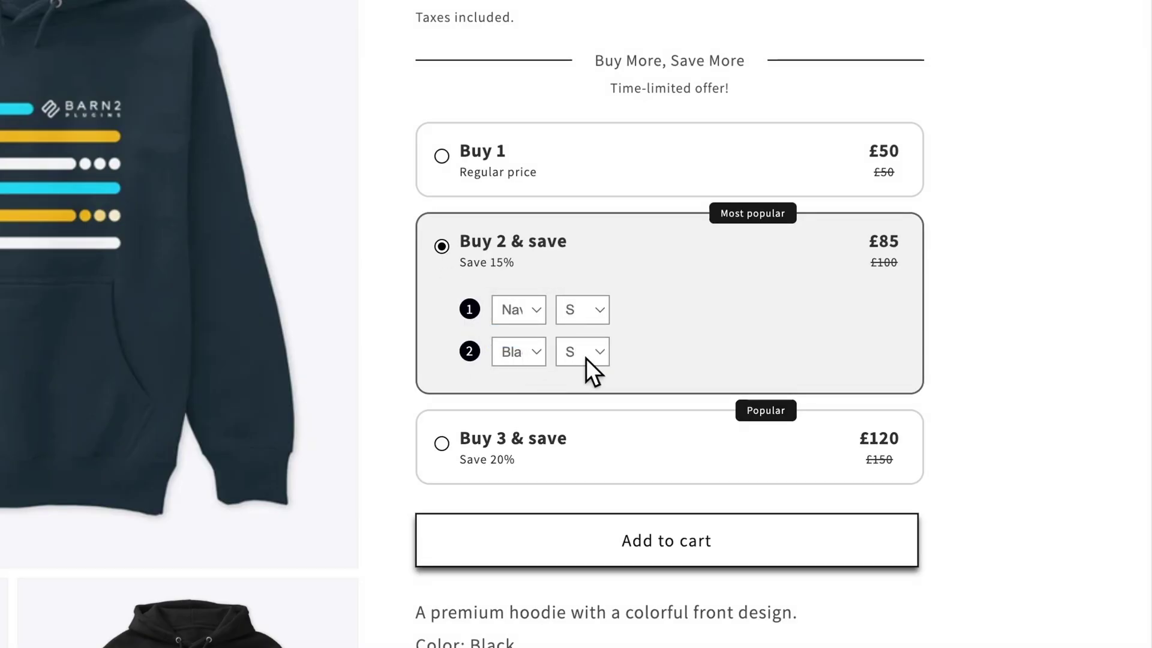
click(585, 357)
click(585, 381)
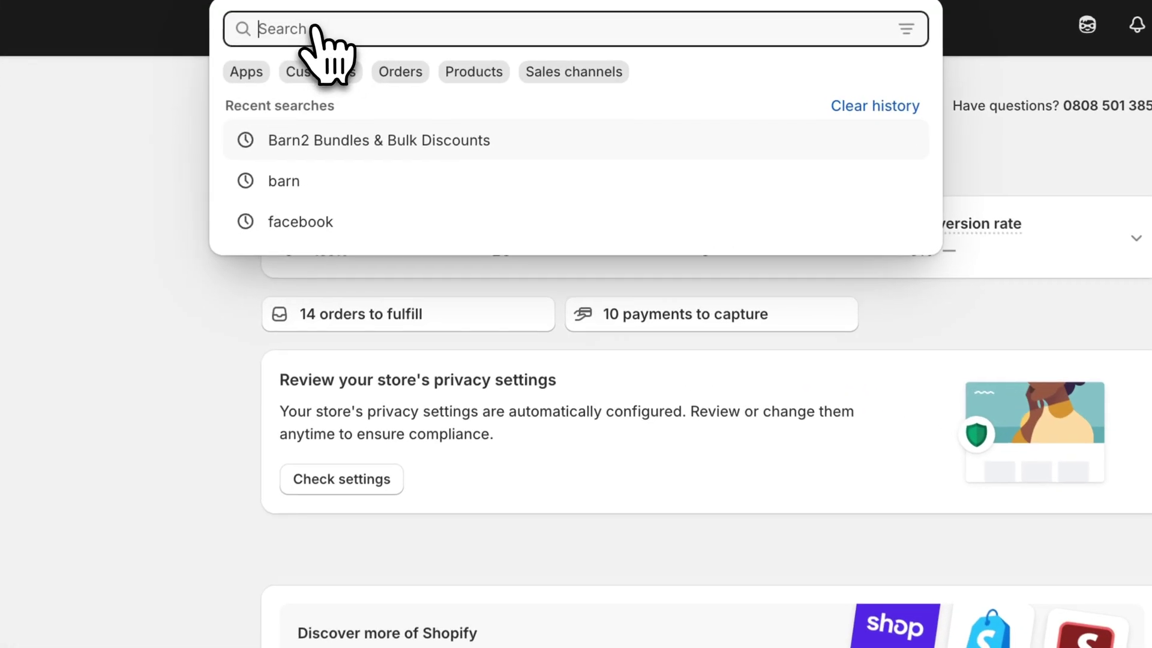
Search for Barn2 Bundles and install the Barn2 Bundles & Bulk Discounts app, approving its permissions.
text(Barn2 Bundles)
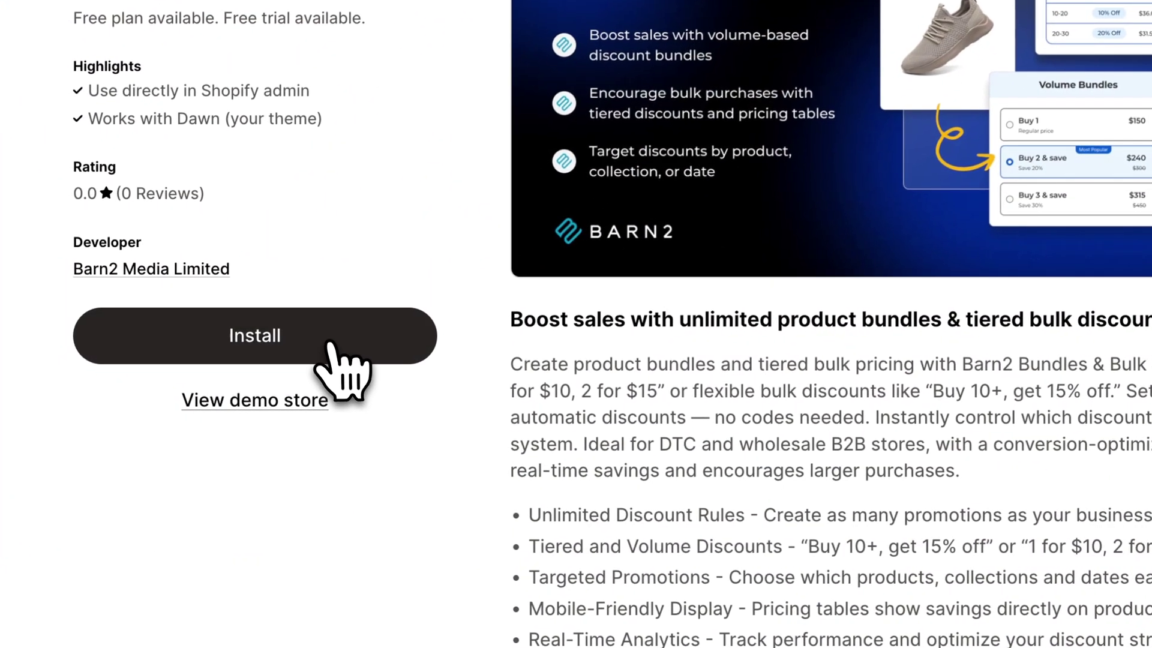
click(332, 342)
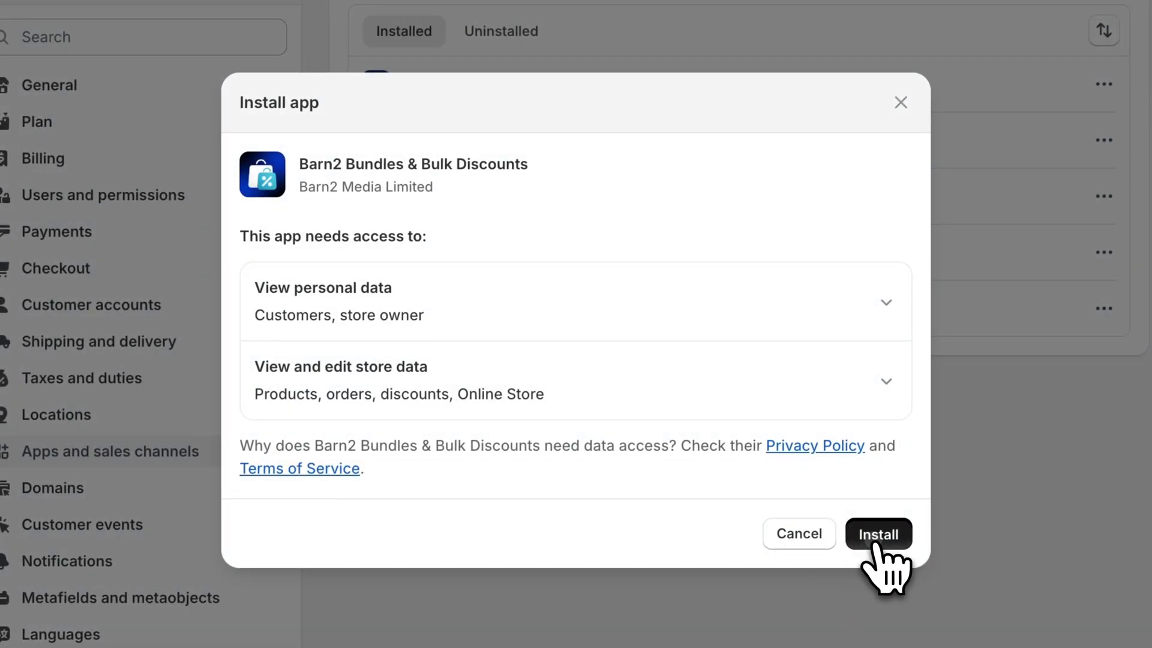
click(878, 533)
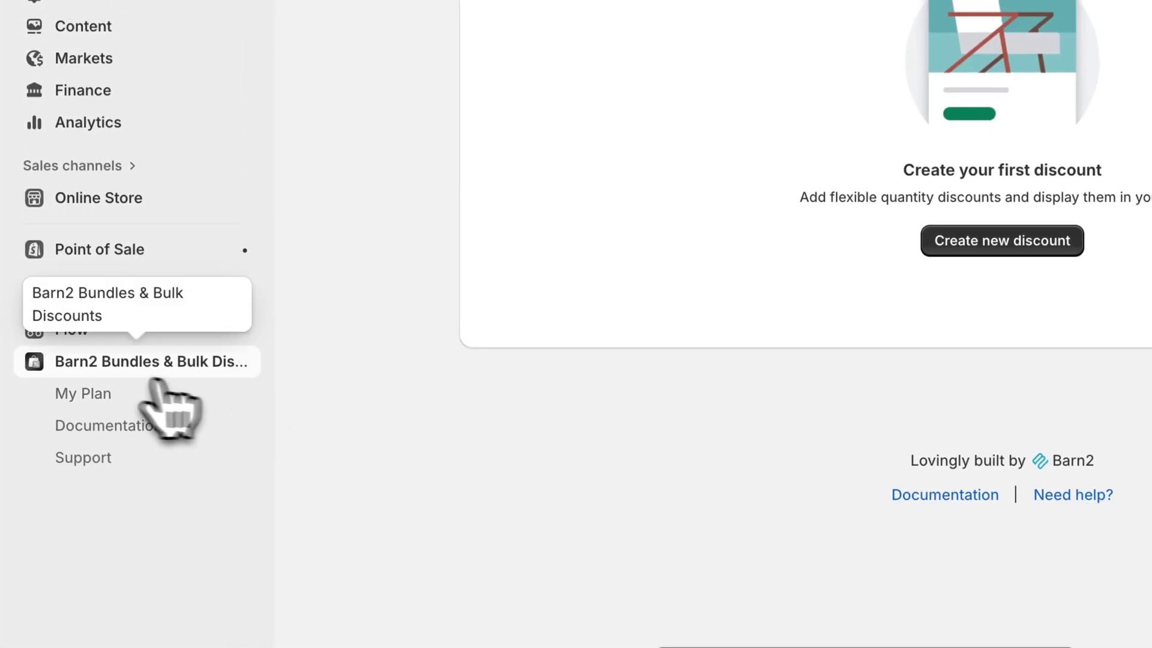
Move the Barn2 app above Flow in the apps list and begin a new discount.
drag(85, 362, 90, 330)
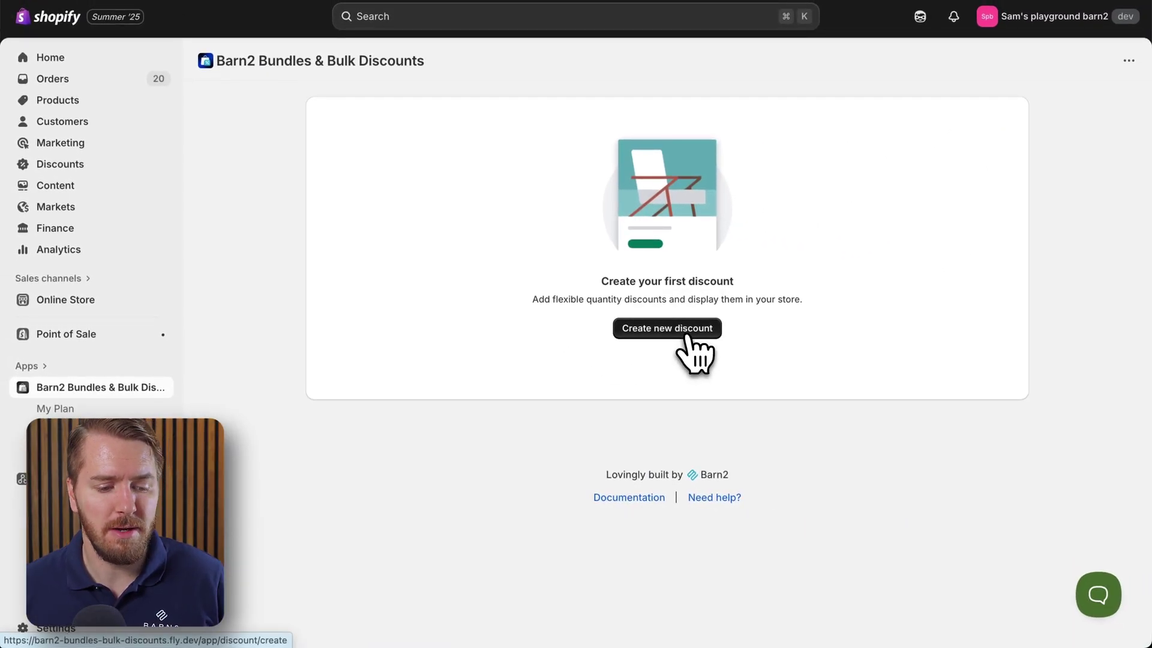
click(687, 337)
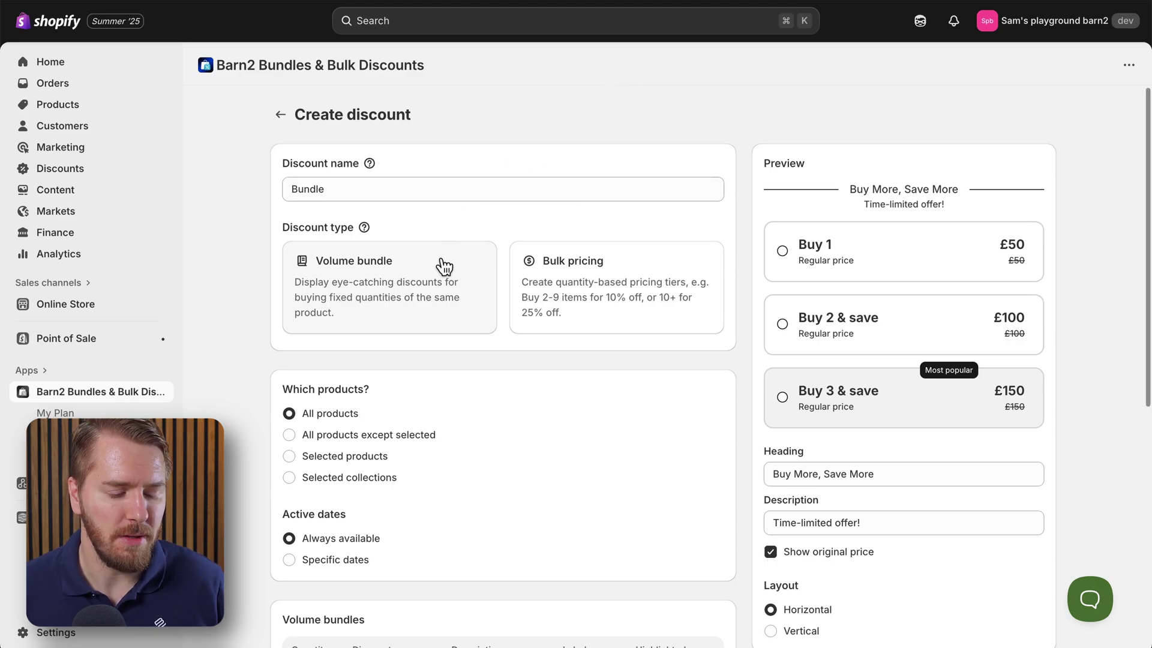
click(595, 296)
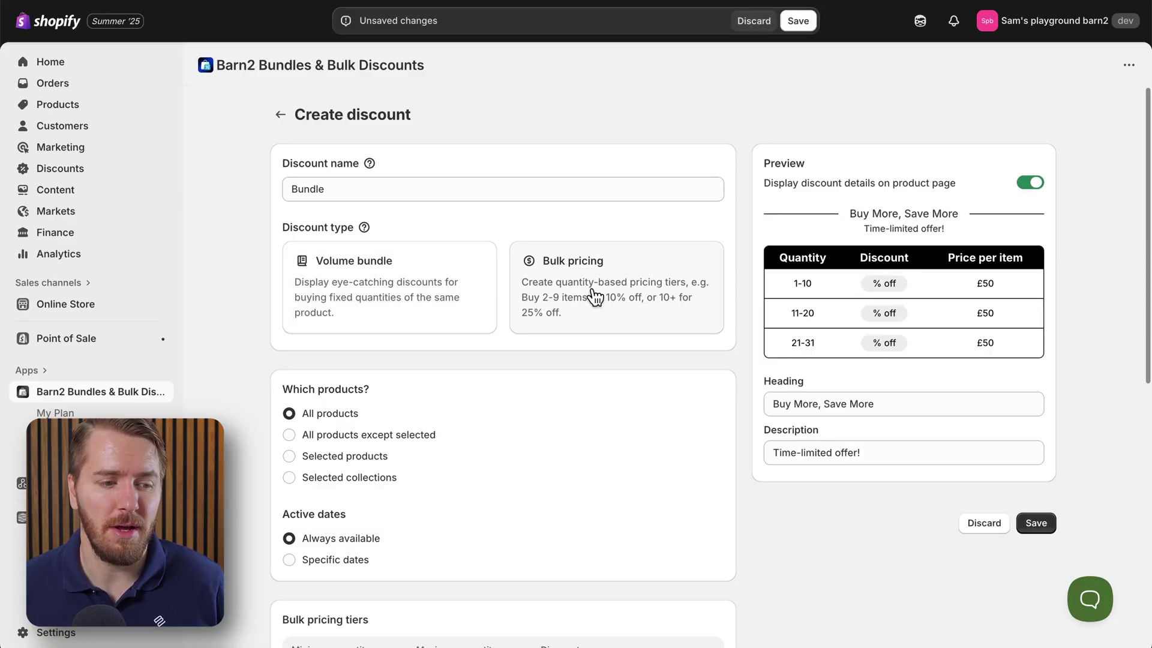
Switch the discount type back to Volume bundle and rename the discount 'Volume Bundle'.
click(415, 305)
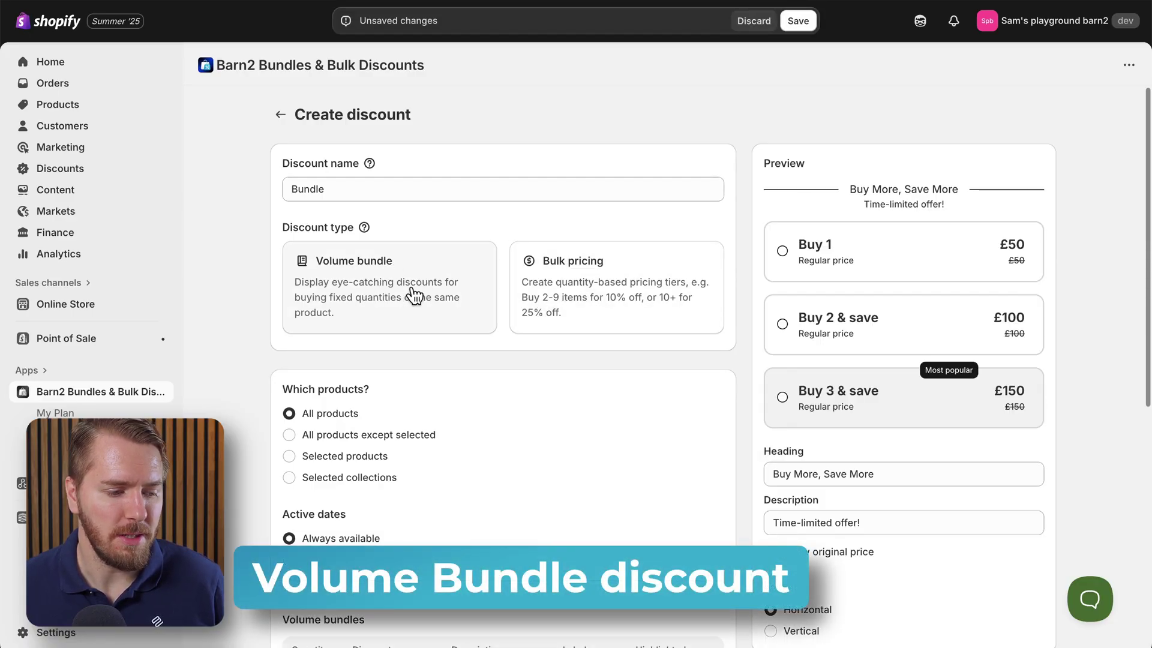
click(427, 193)
text(Bundle)
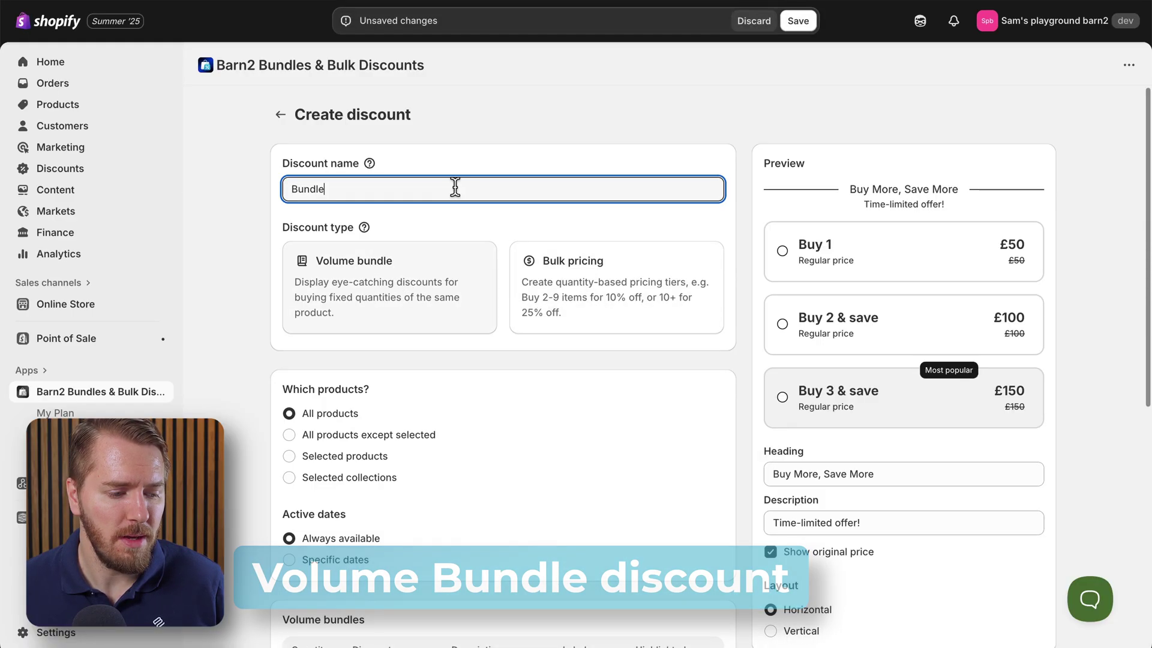
text(Volume)
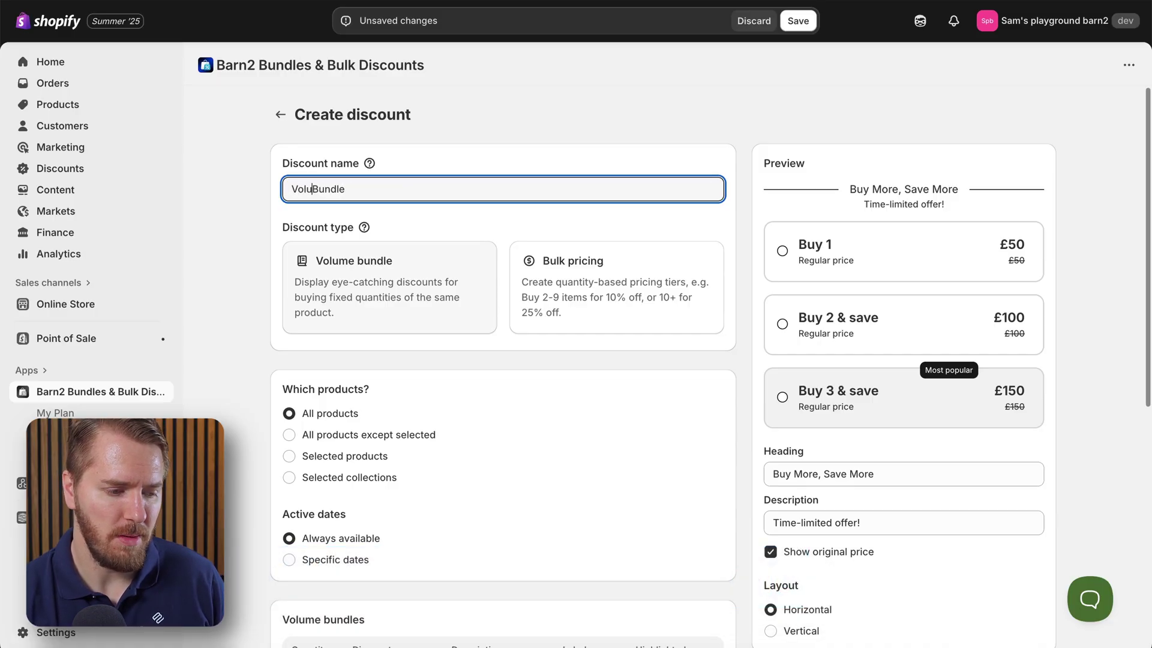
scroll(438, 233, down, 5)
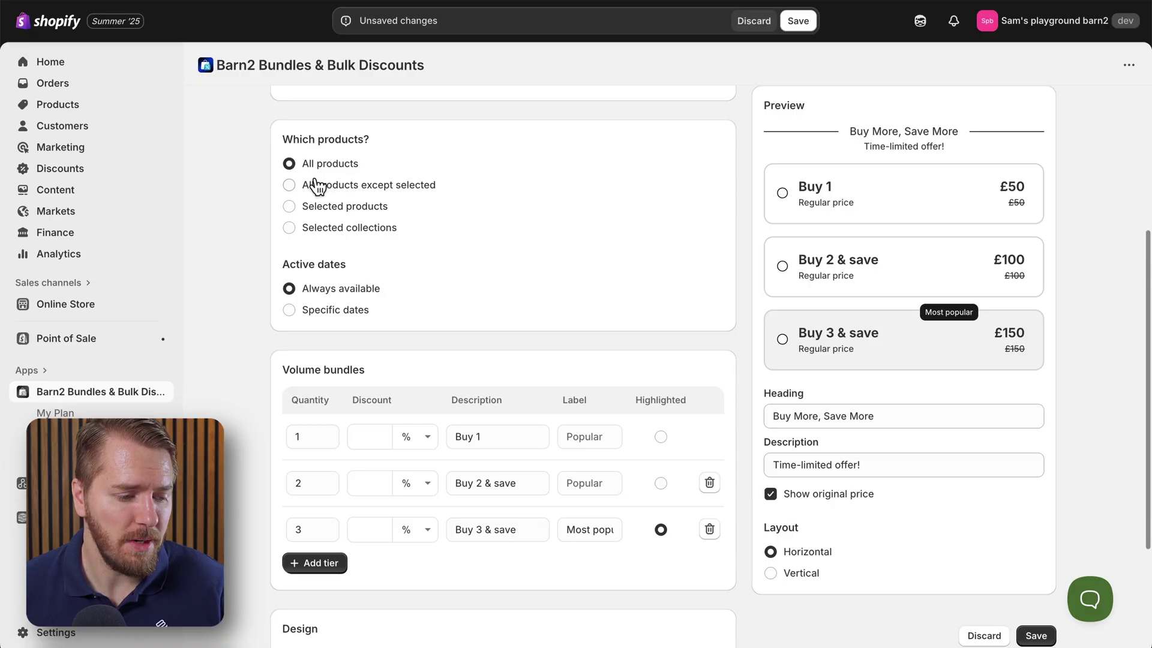
Apply the discount only to ADIDAS | CLASSIC BACKPACK, Barn2 Beanie and Colorful Unisex Hoodie.
click(290, 207)
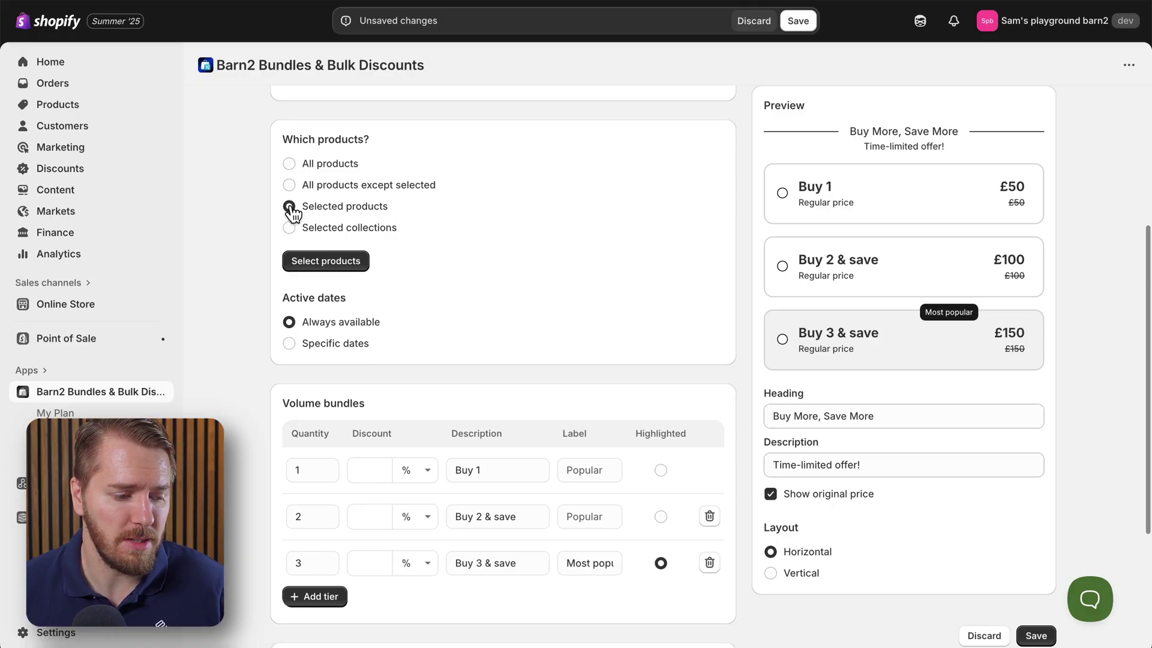
click(324, 260)
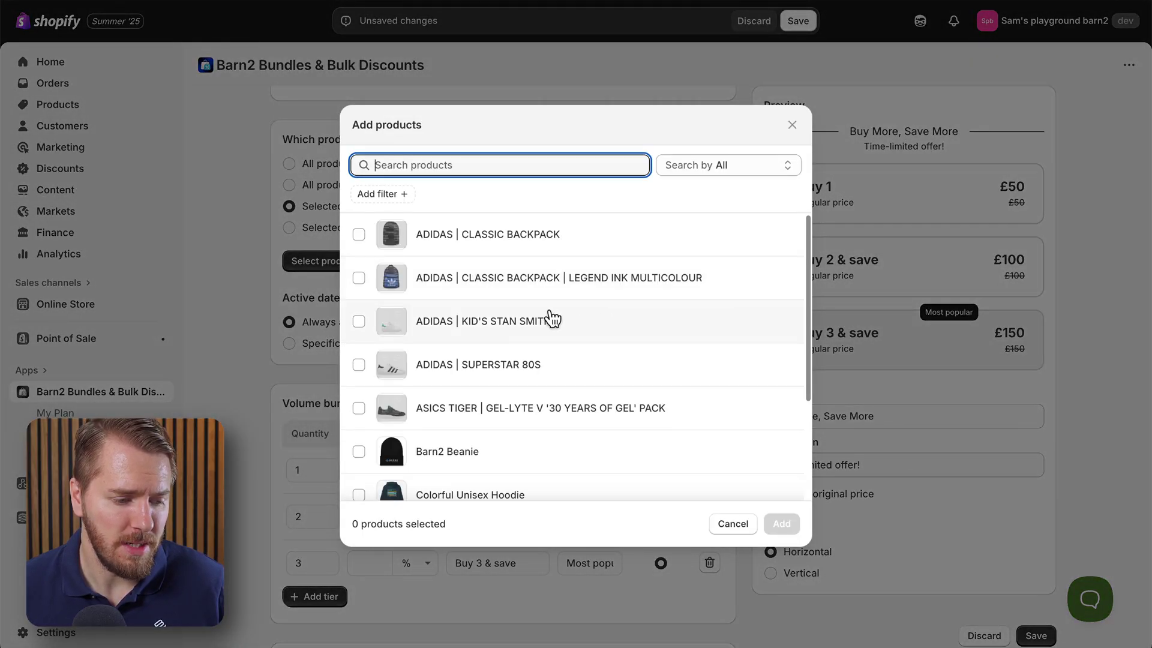
scroll(519, 315, down, 1)
scroll(509, 316, up, 1)
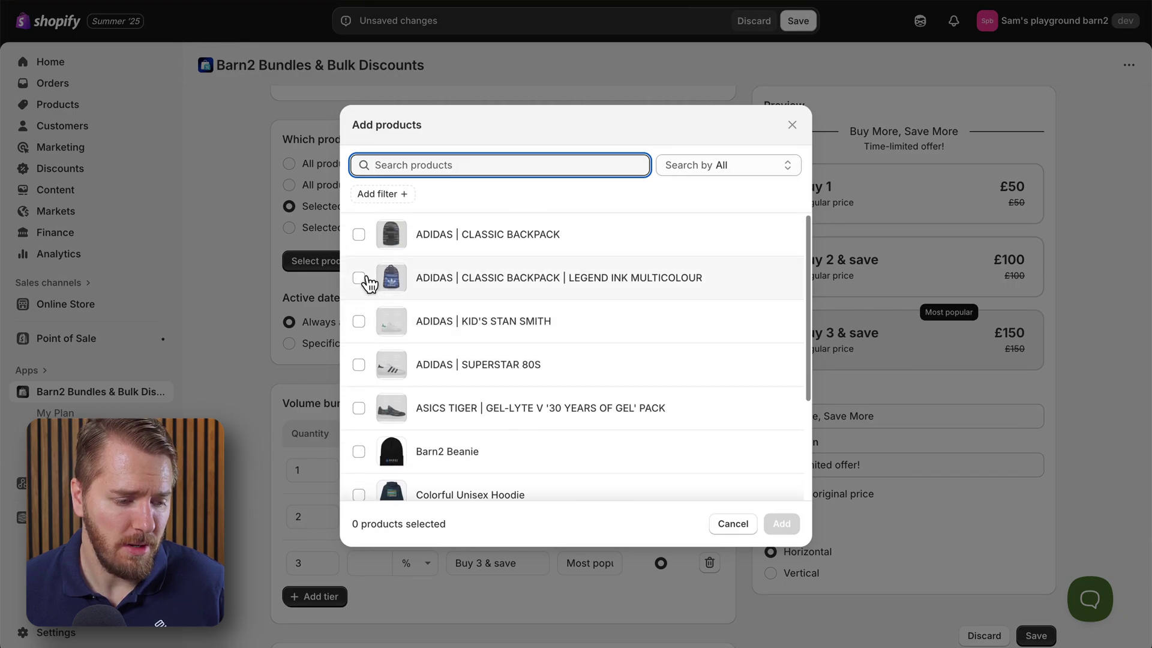
click(360, 239)
scroll(442, 360, down, 2)
click(360, 399)
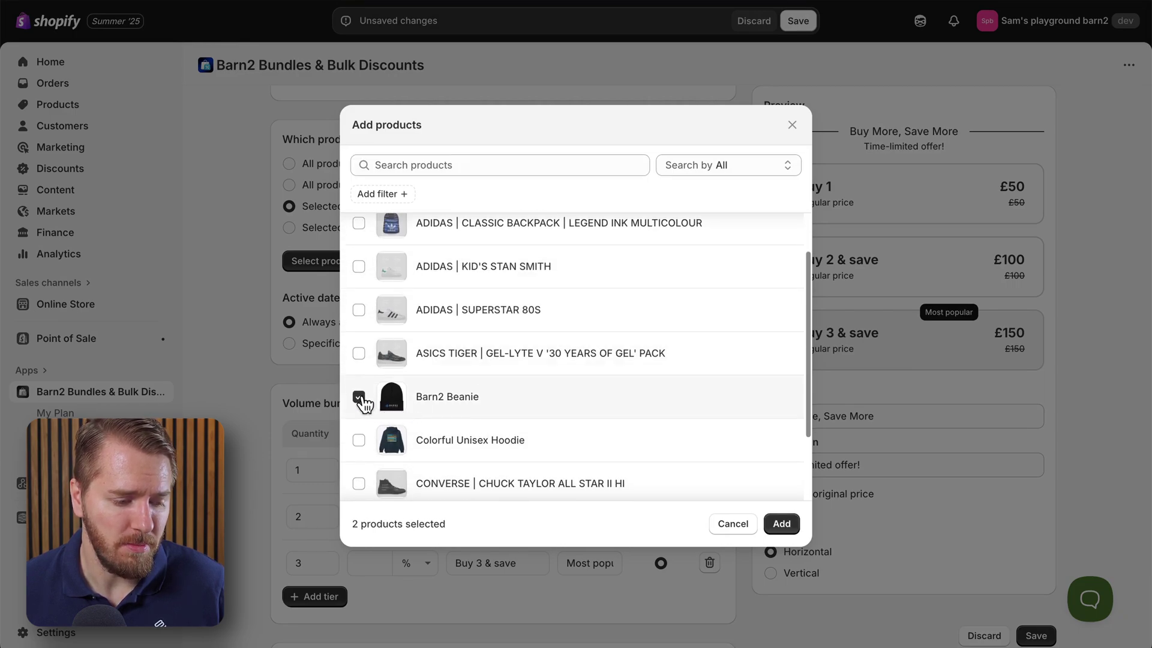
click(360, 442)
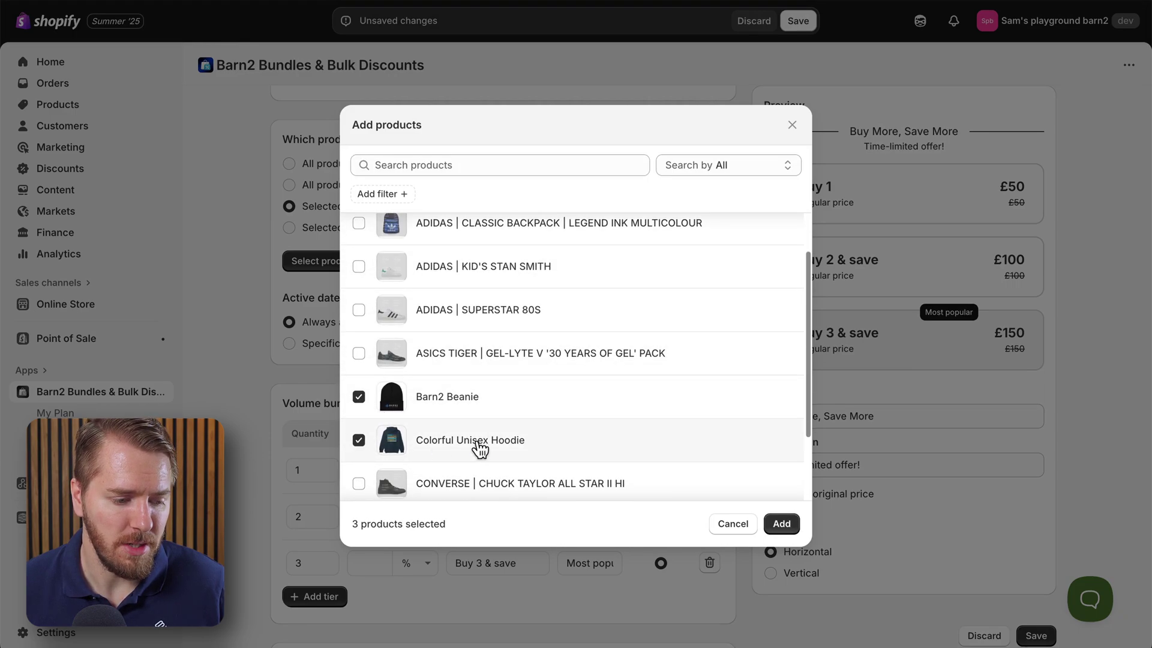
click(782, 526)
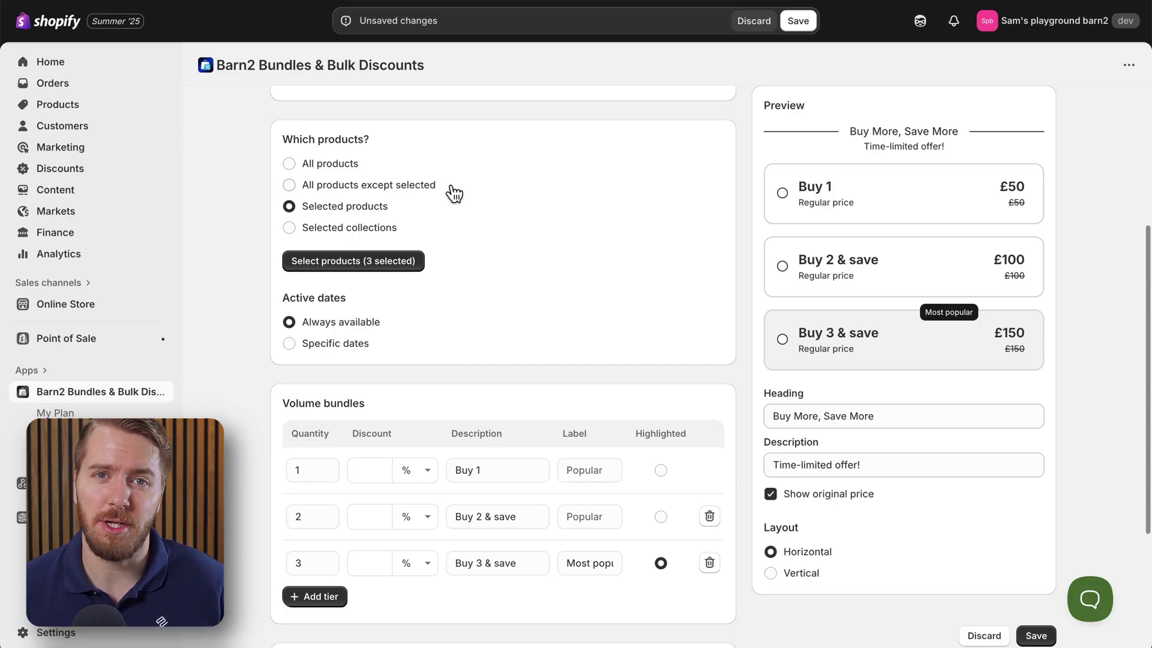
scroll(510, 249, down, 2)
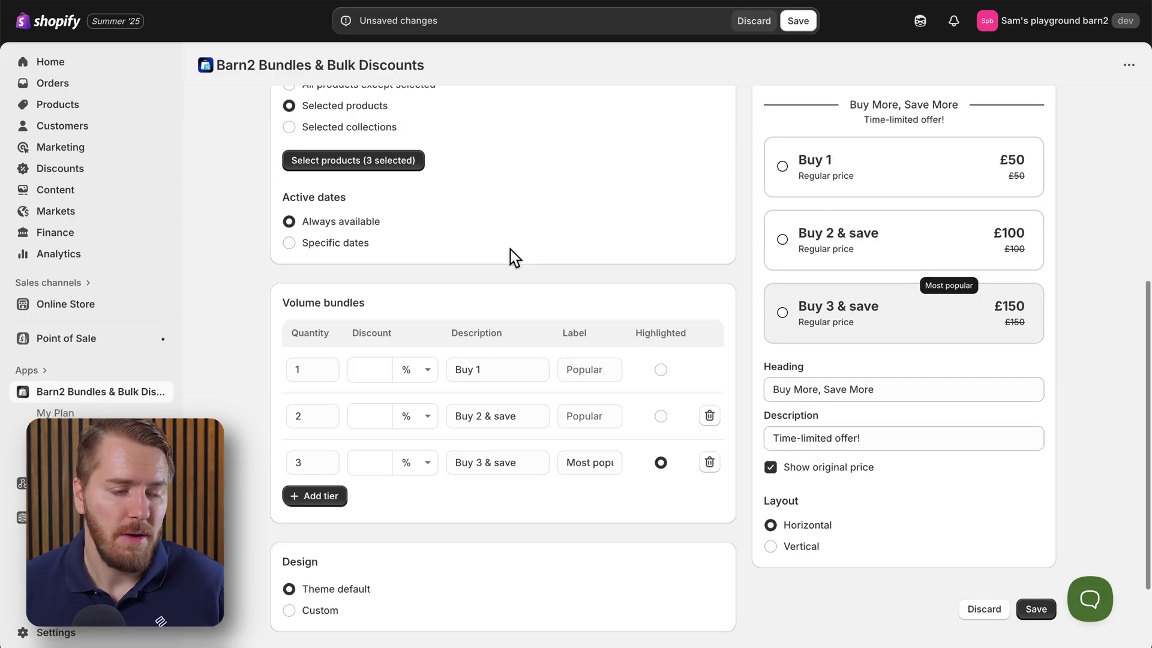
click(289, 244)
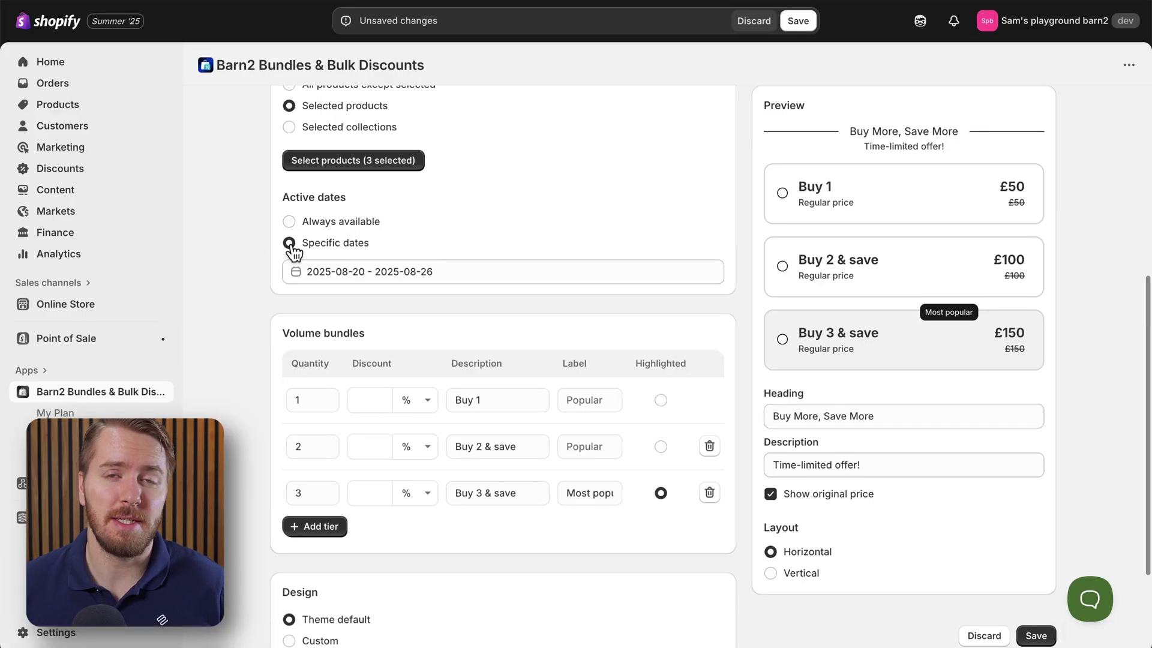
click(390, 271)
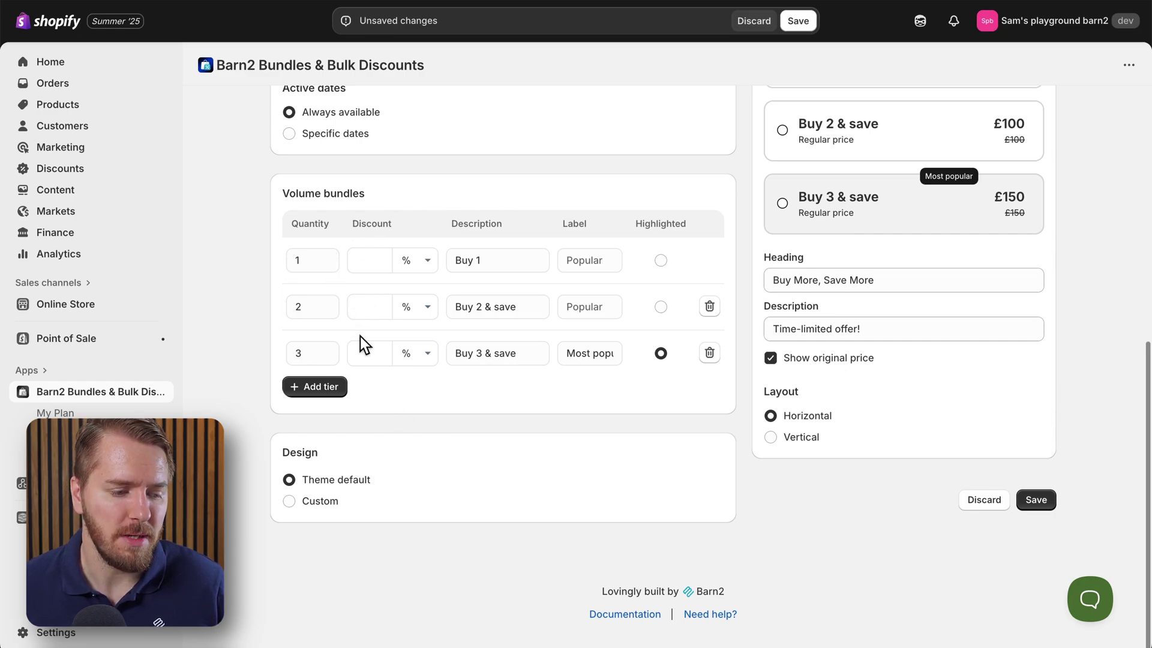
Set the 2-item bundle discount to 15 and the 3-item bundle discount to 20.
scroll(652, 323, up, 2)
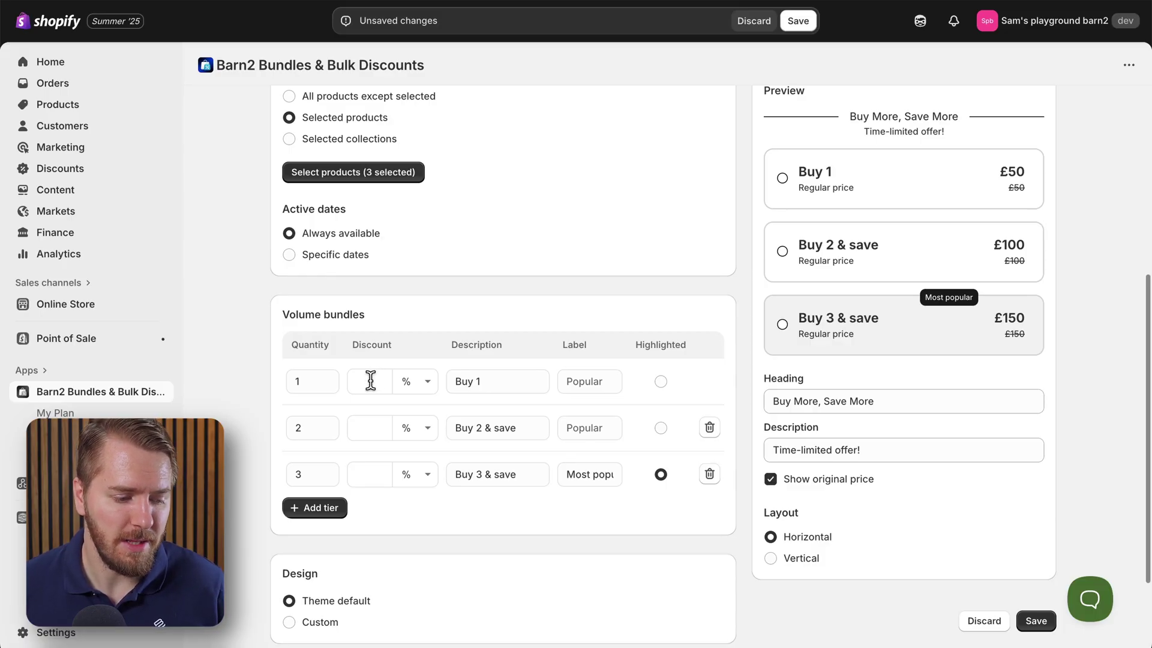
click(373, 427)
text(15)
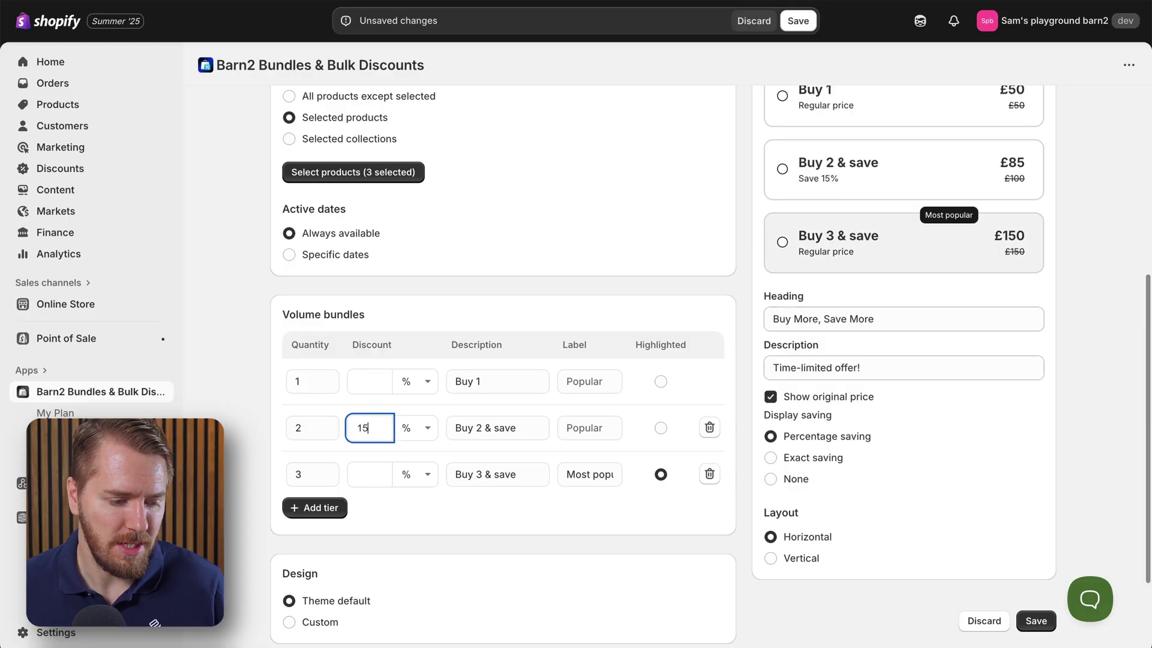
click(375, 475)
text(20)
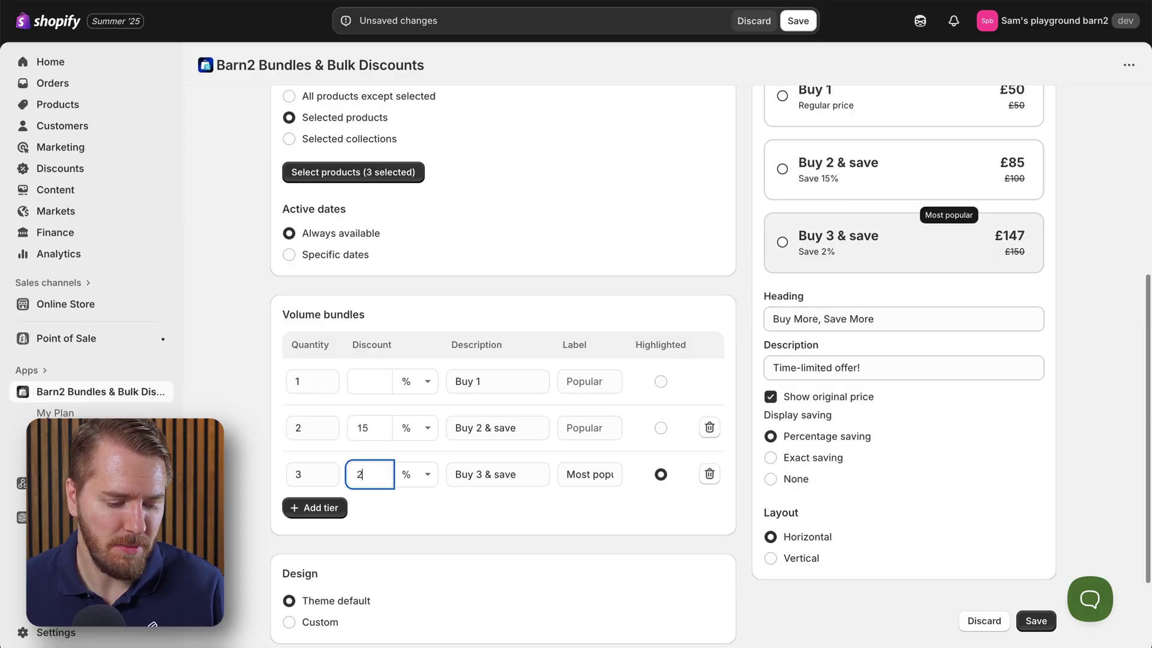
click(477, 505)
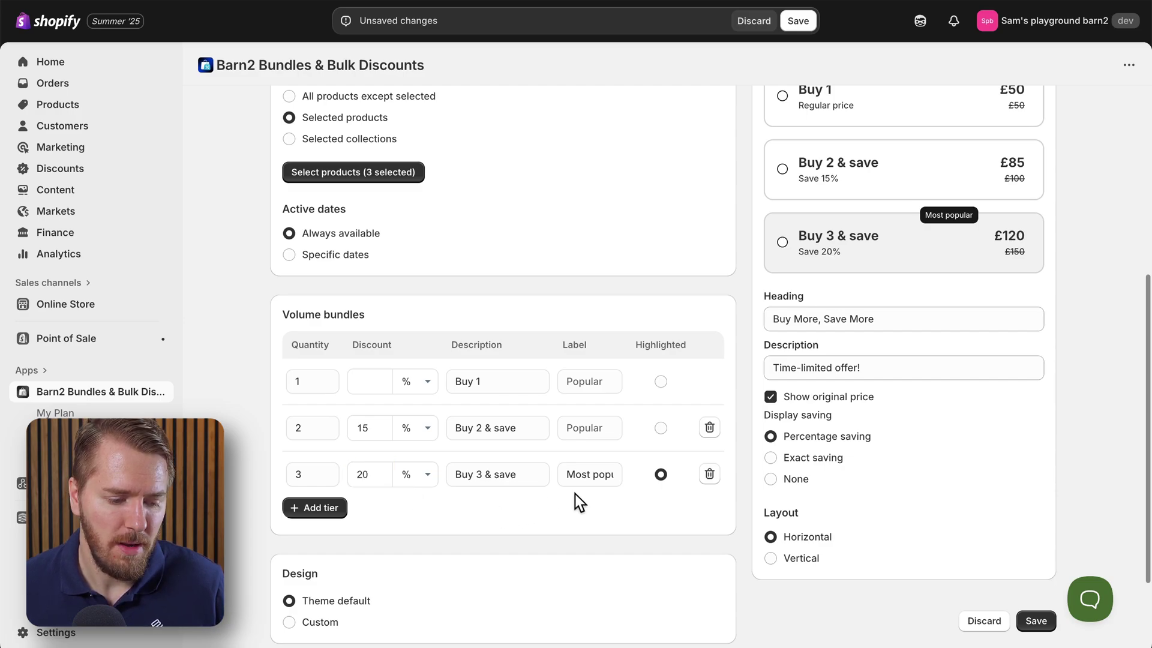
Highlight the Buy 2 & save tier, label it Most popular, and add a fourth quantity tier.
click(661, 430)
scroll(664, 428, up, 1)
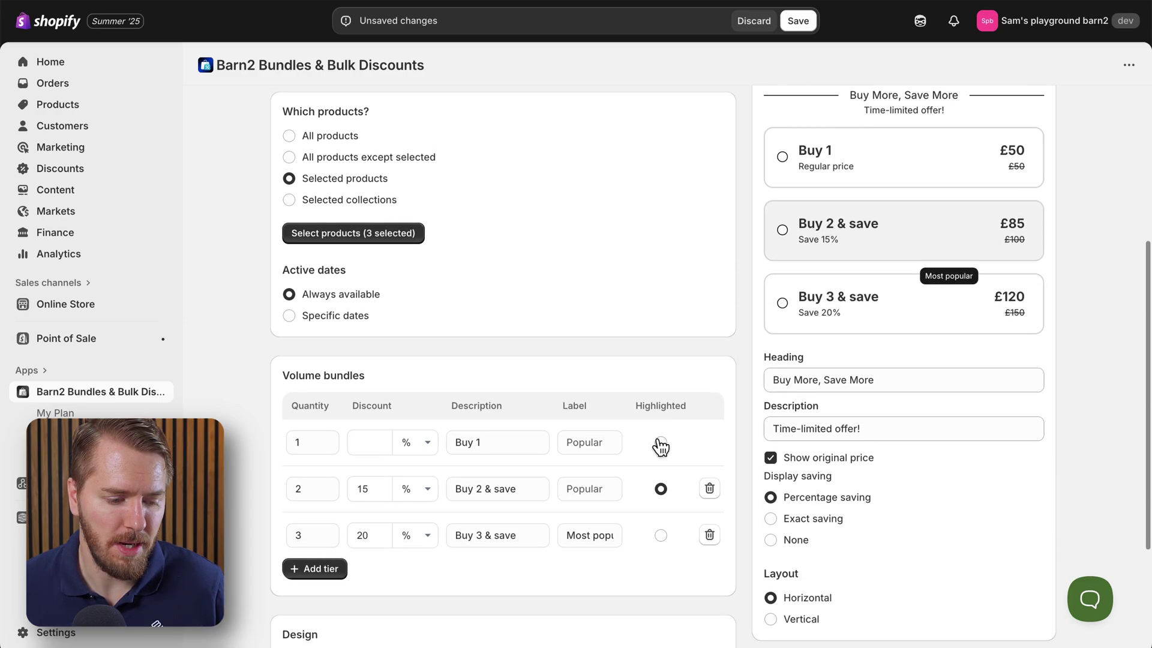
click(575, 489)
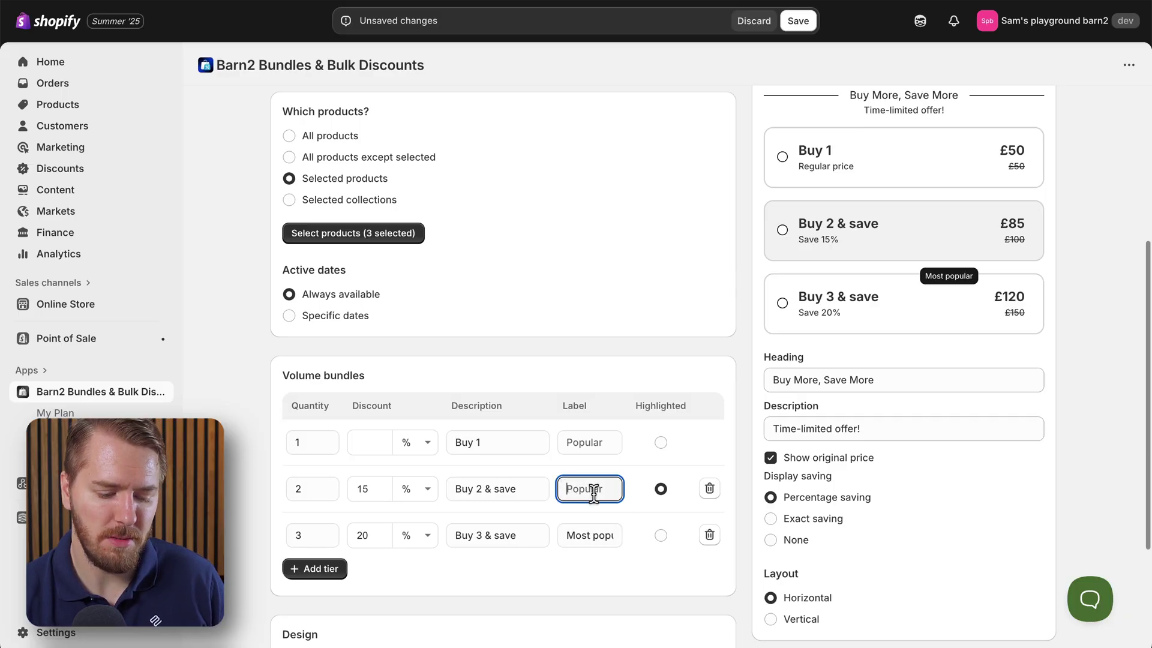
text(Most popu)
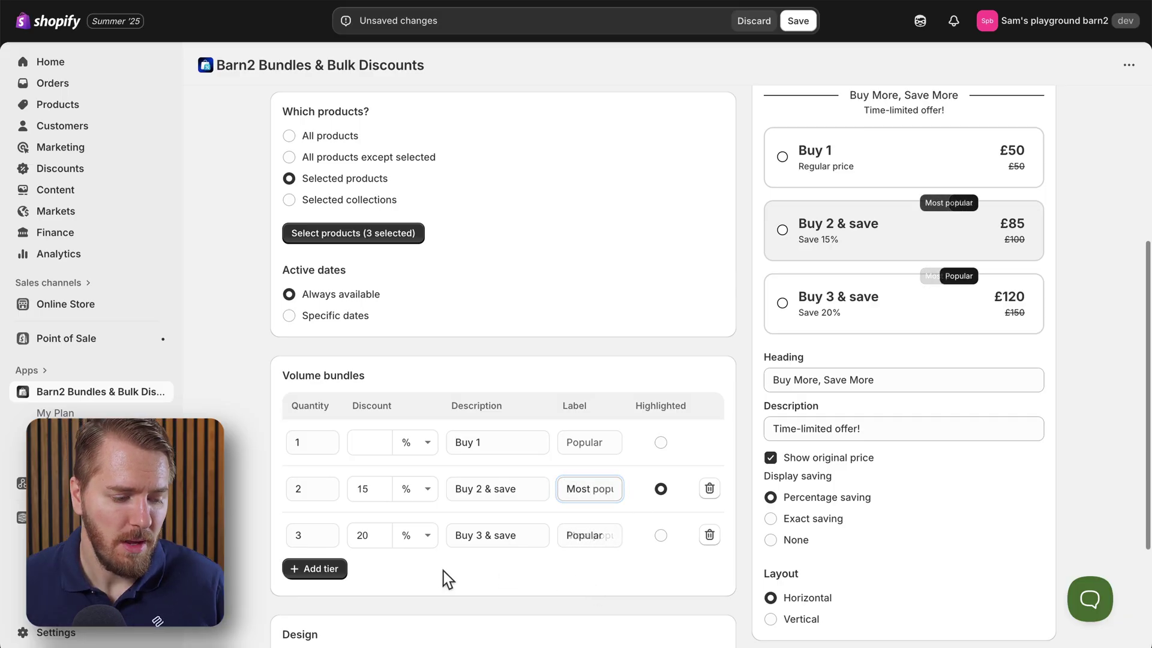
click(323, 570)
scroll(351, 565, down, 1)
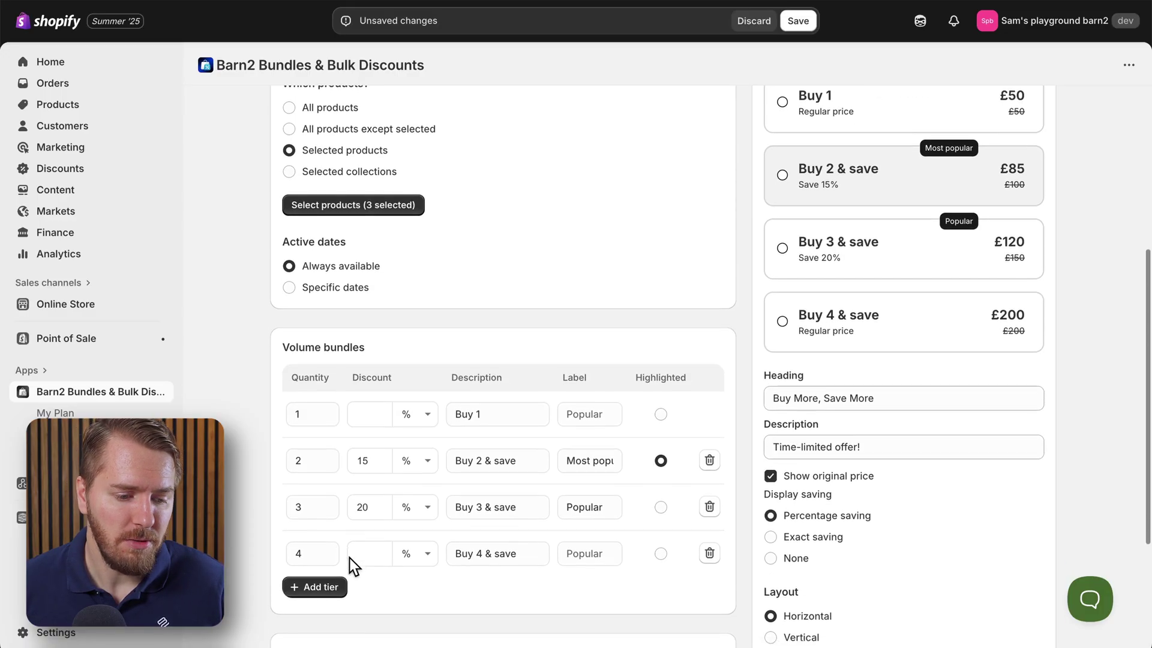
scroll(350, 565, up, 1)
scroll(350, 558, down, 1)
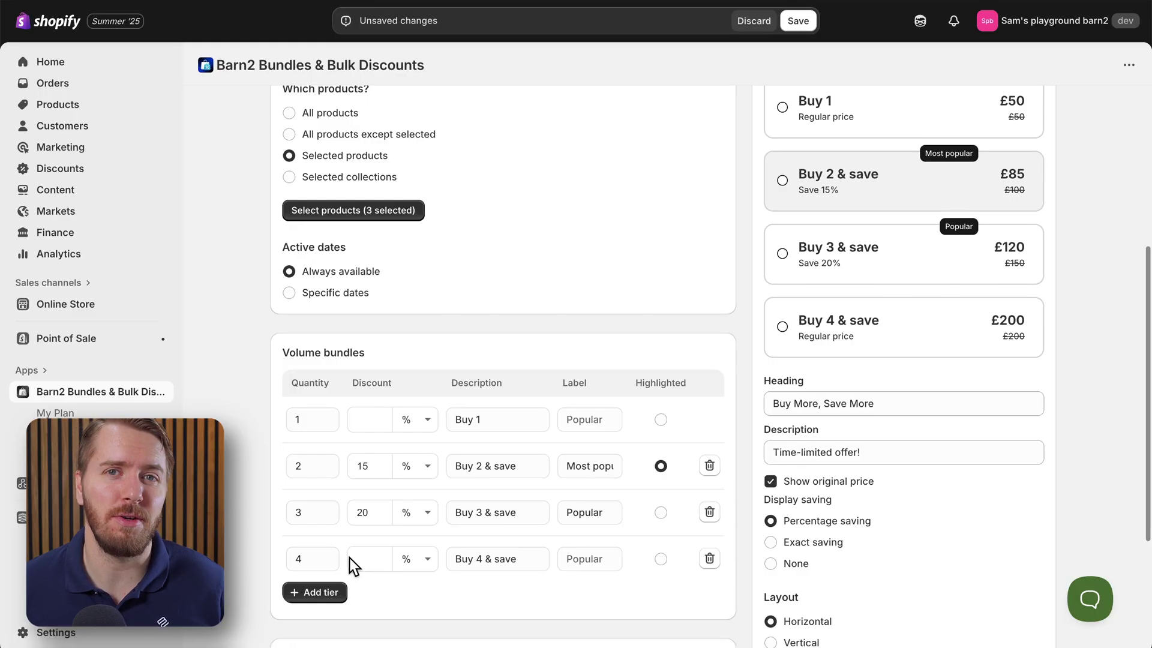
scroll(373, 522, down, 1)
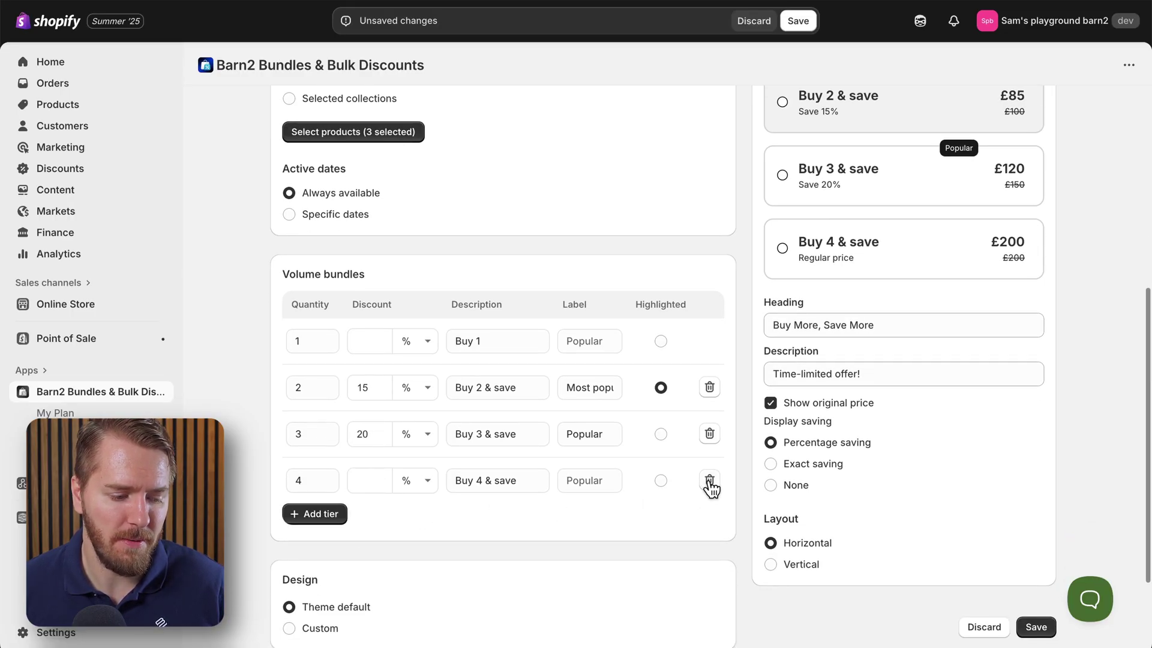
click(709, 483)
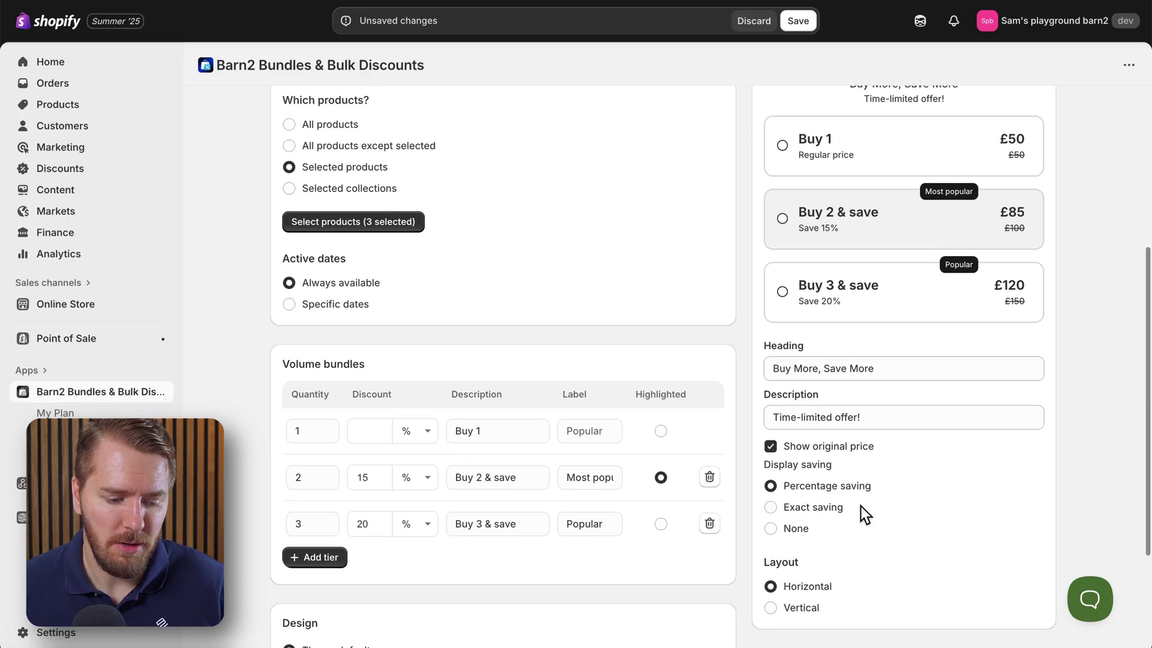
scroll(963, 279, up, 1)
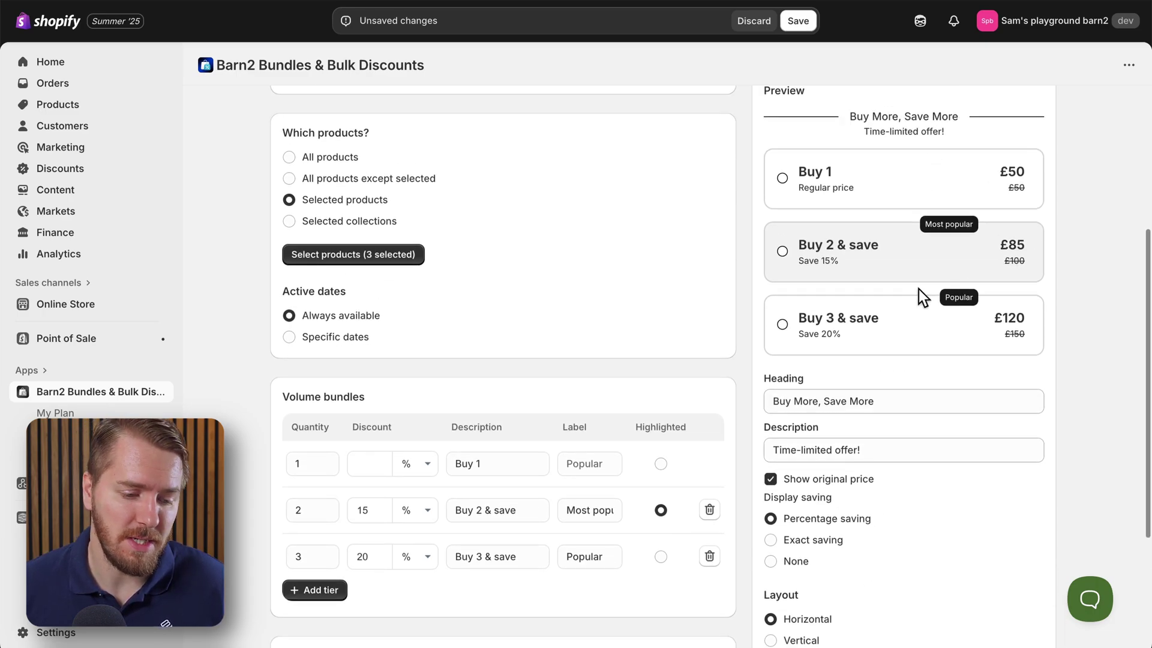
scroll(919, 290, down, 1)
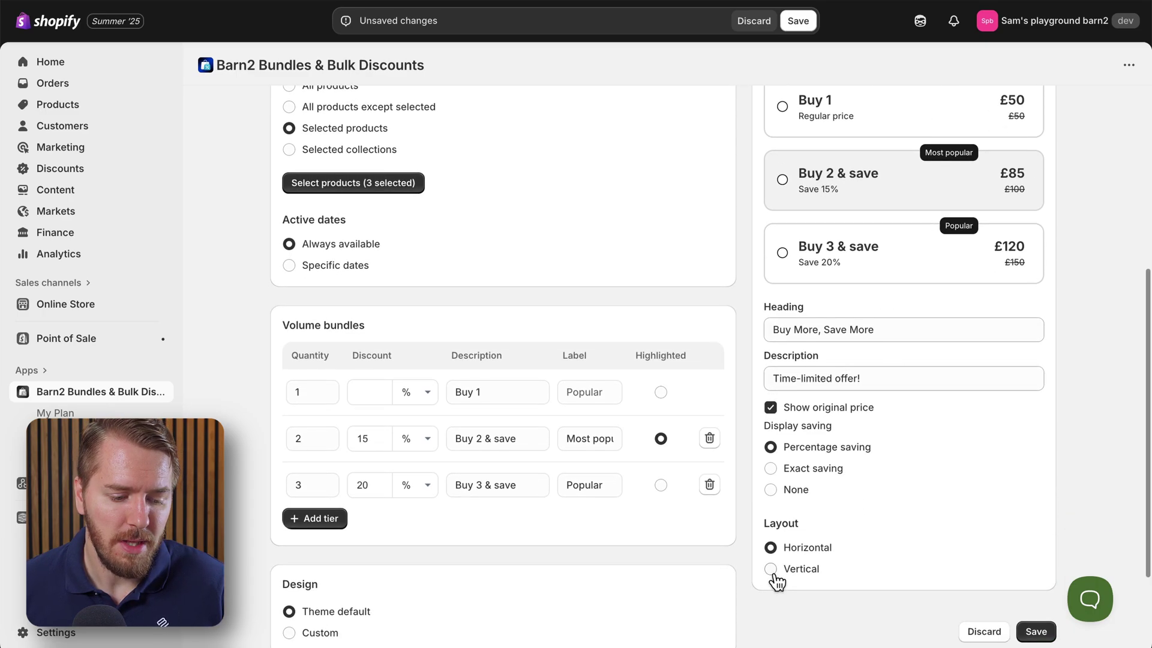
click(772, 570)
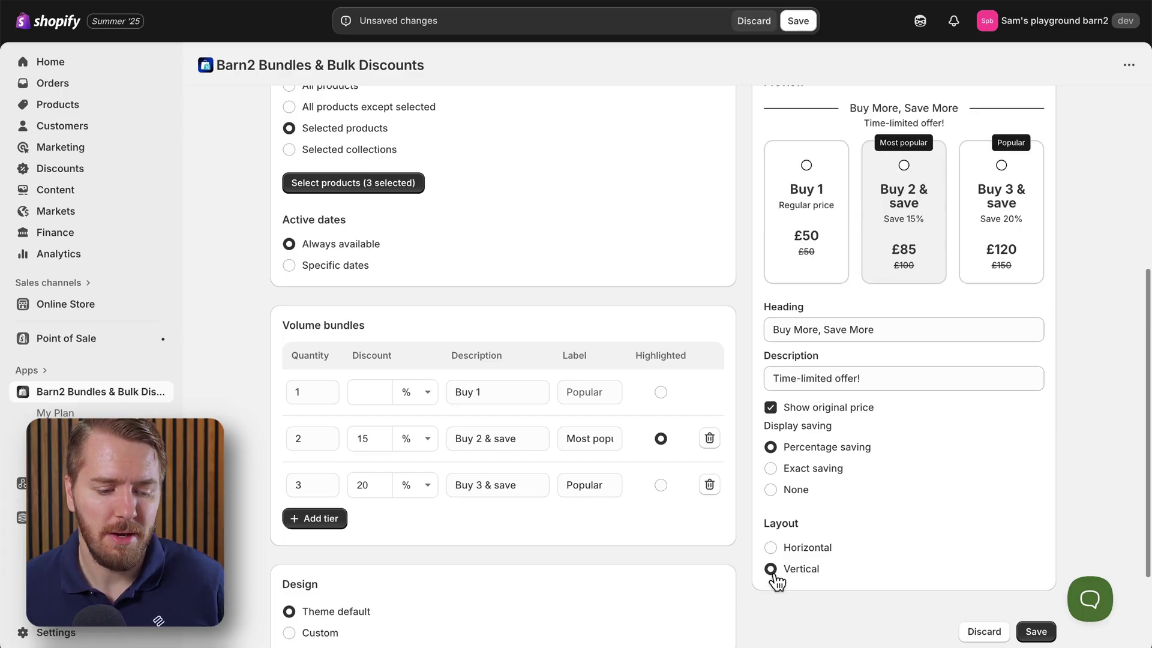
click(771, 548)
scroll(889, 479, up, 1)
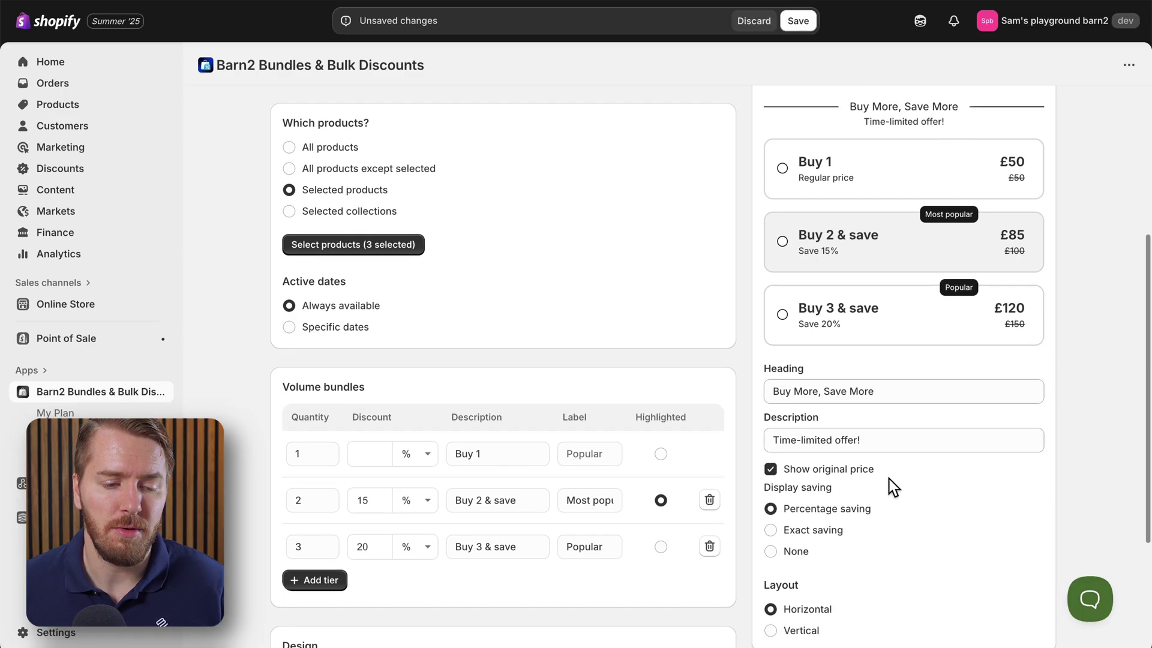
scroll(889, 478, up, 1)
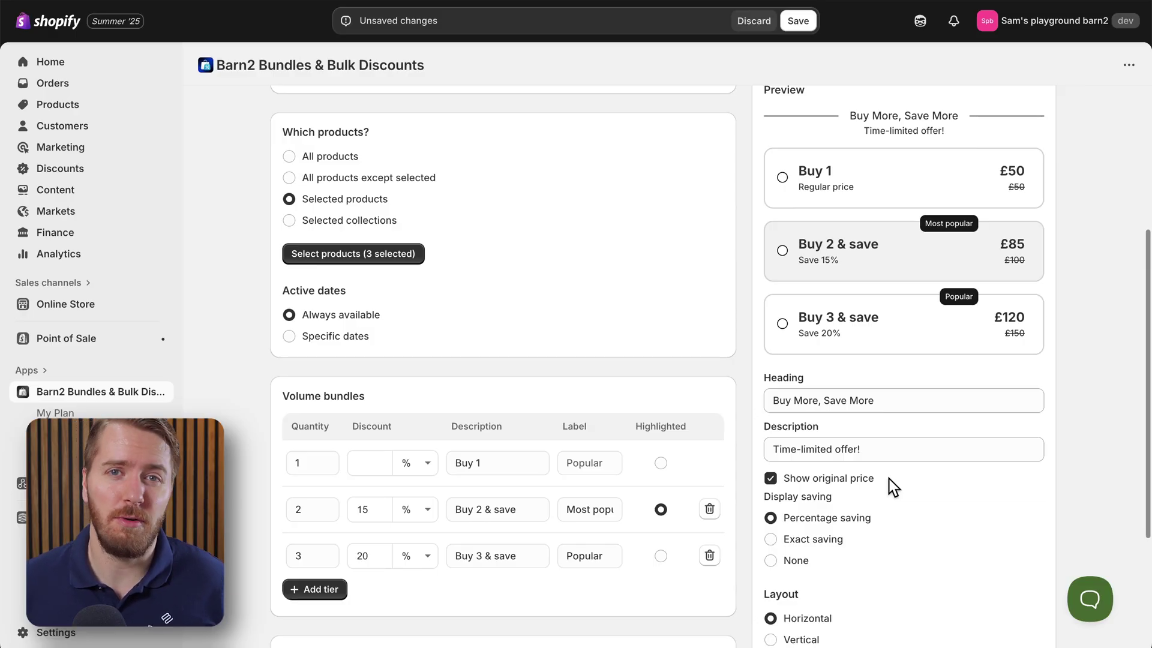
scroll(889, 479, down, 2)
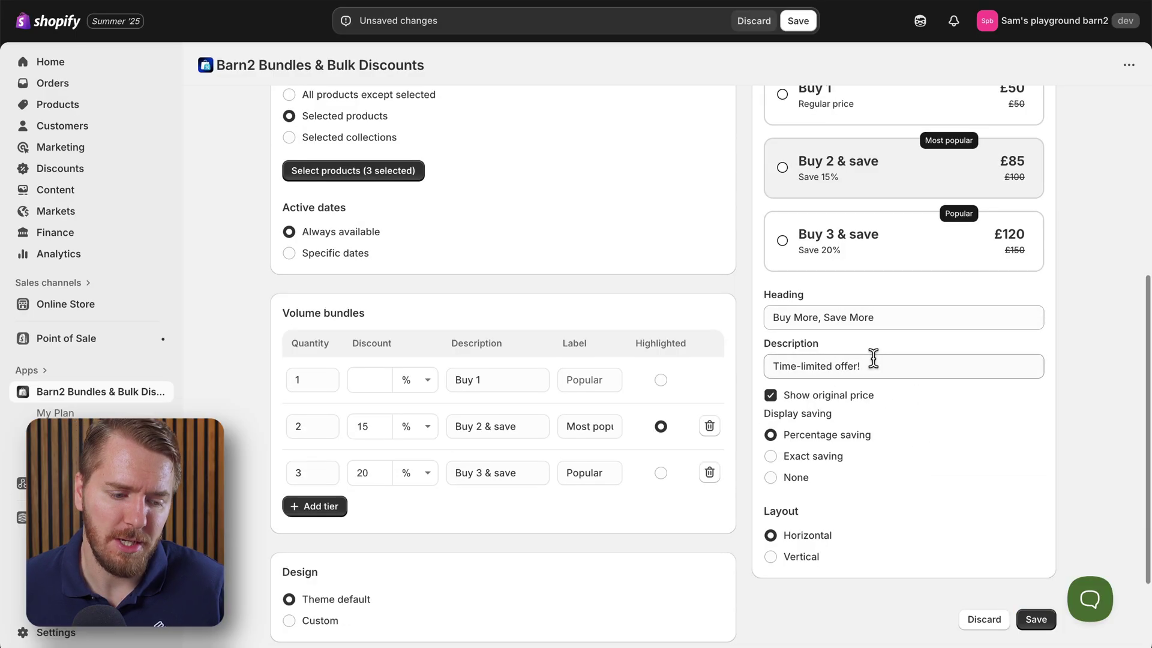
scroll(879, 360, up, 2)
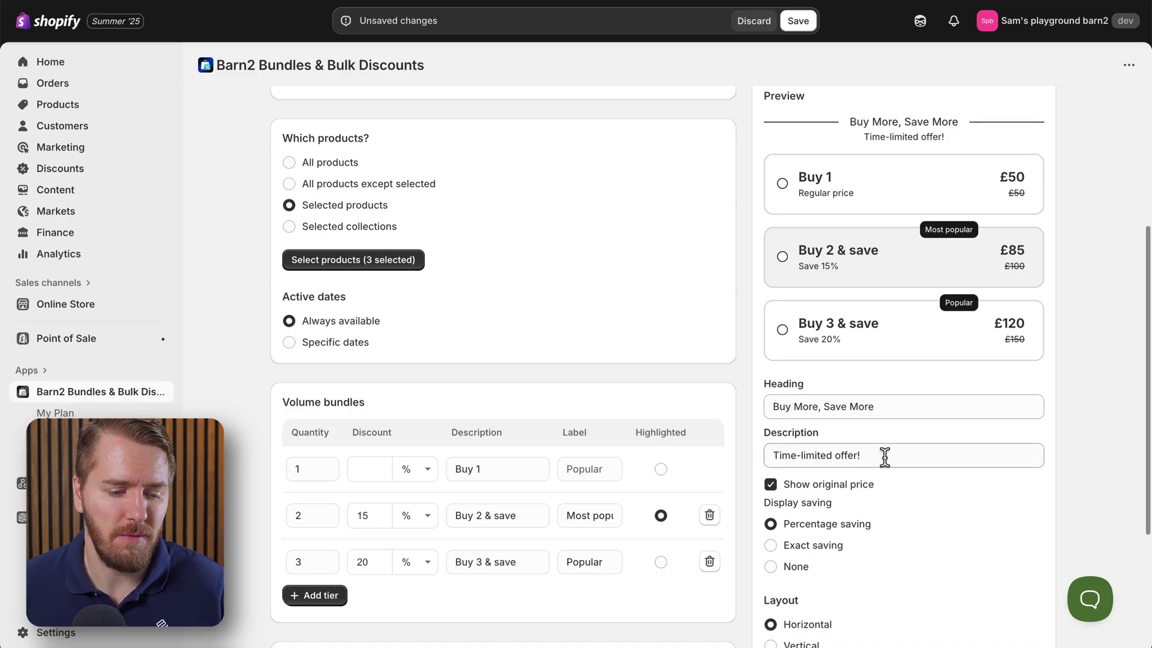
scroll(884, 457, down, 1)
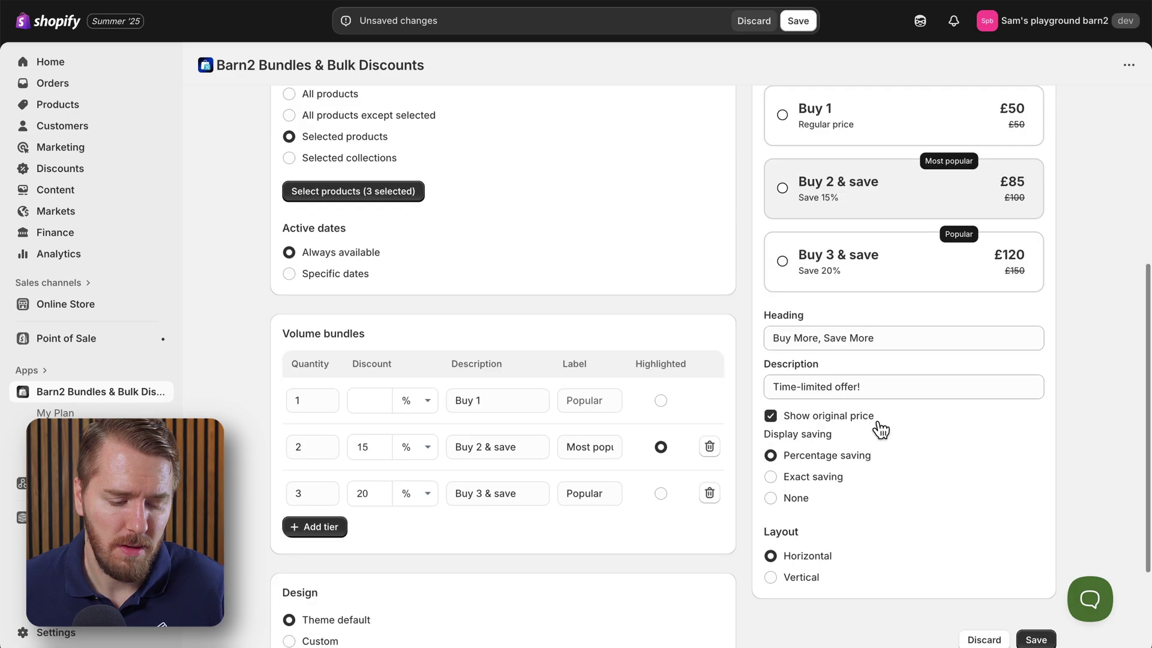
click(770, 416)
click(771, 417)
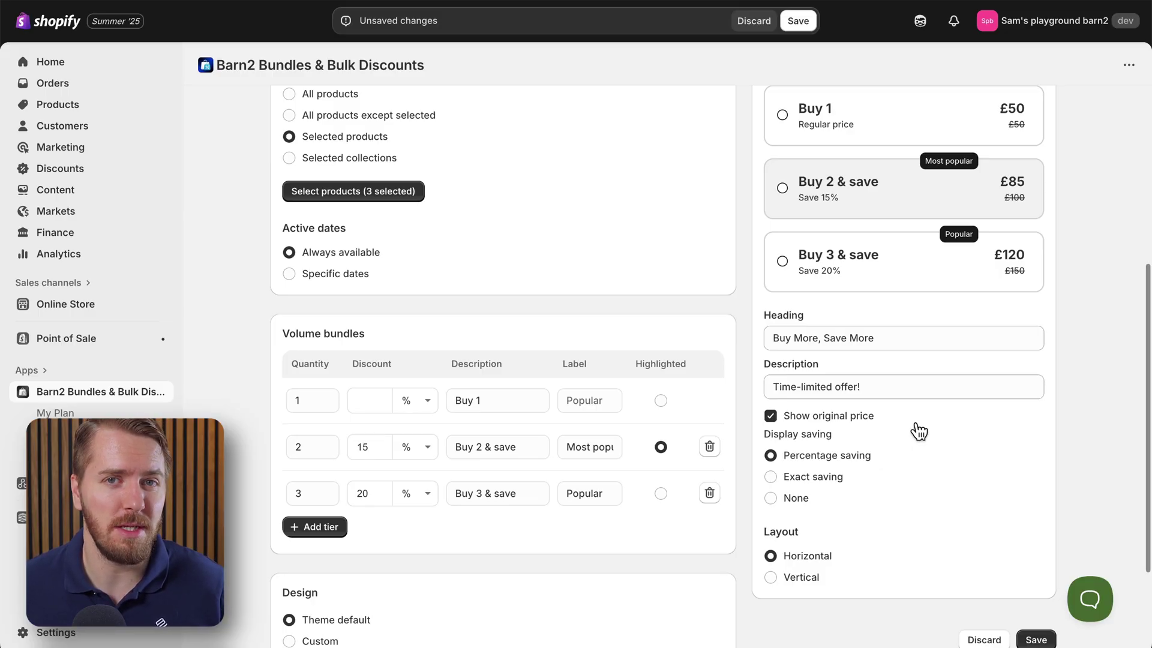
click(771, 478)
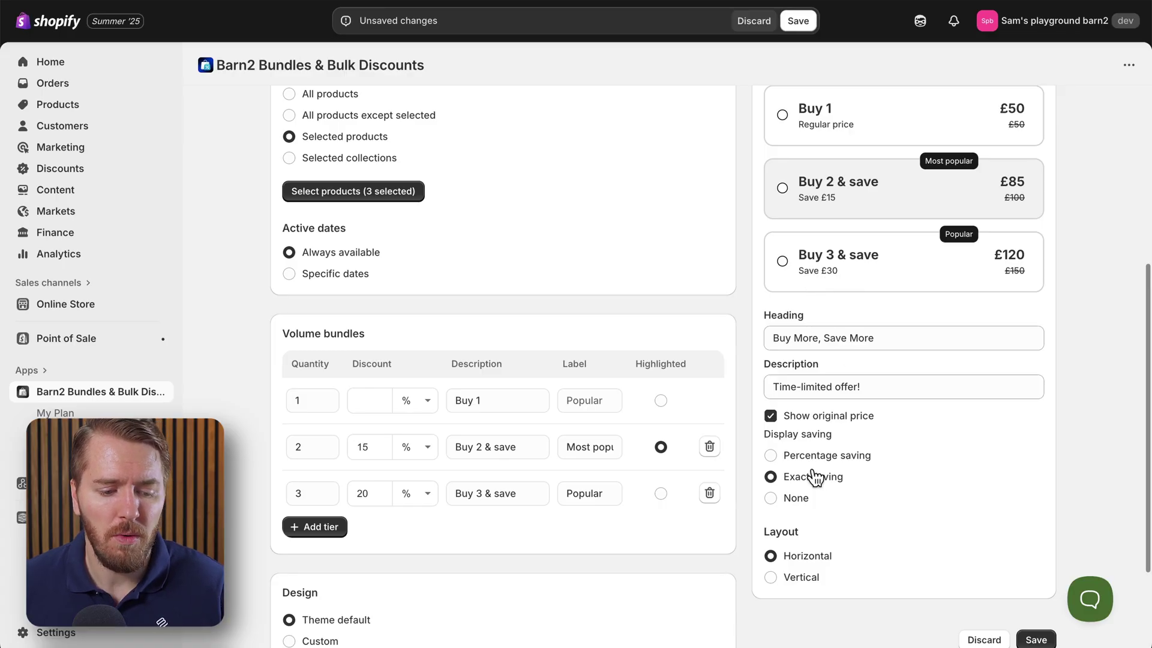
click(771, 457)
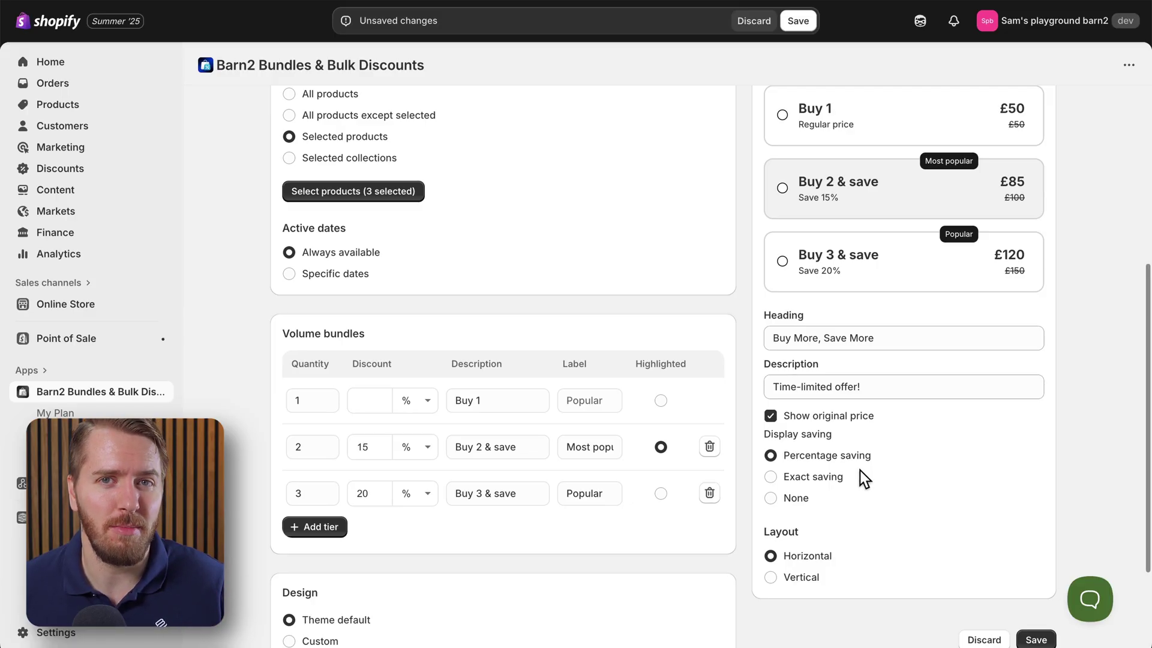
scroll(543, 260, down, 2)
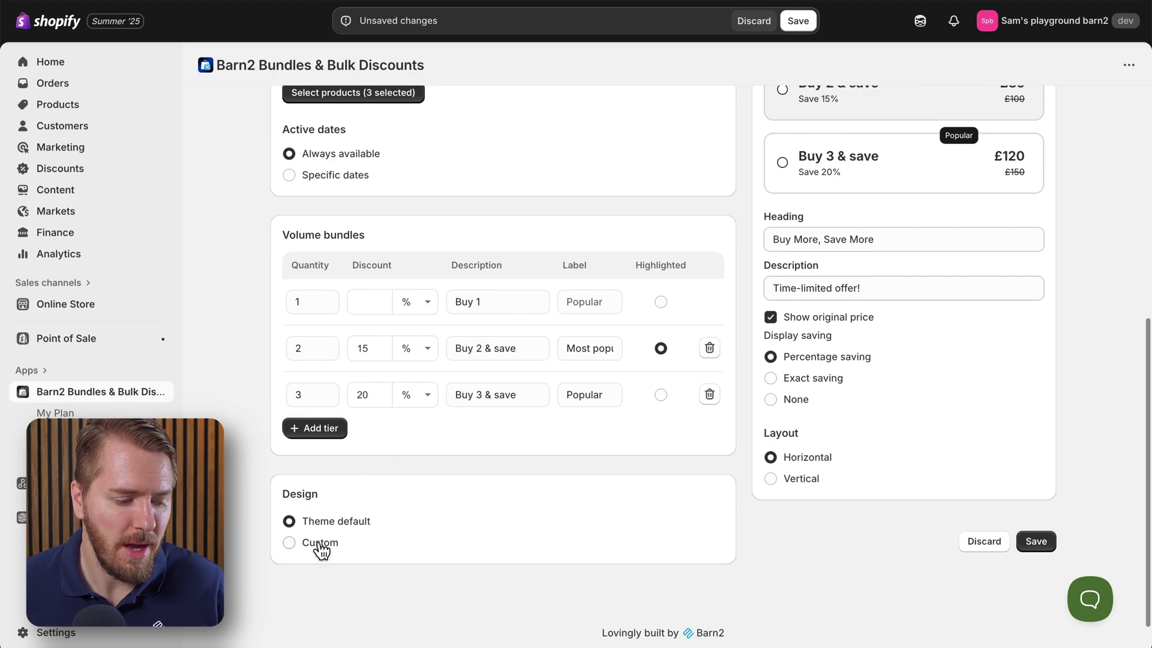
click(291, 544)
scroll(431, 535, down, 5)
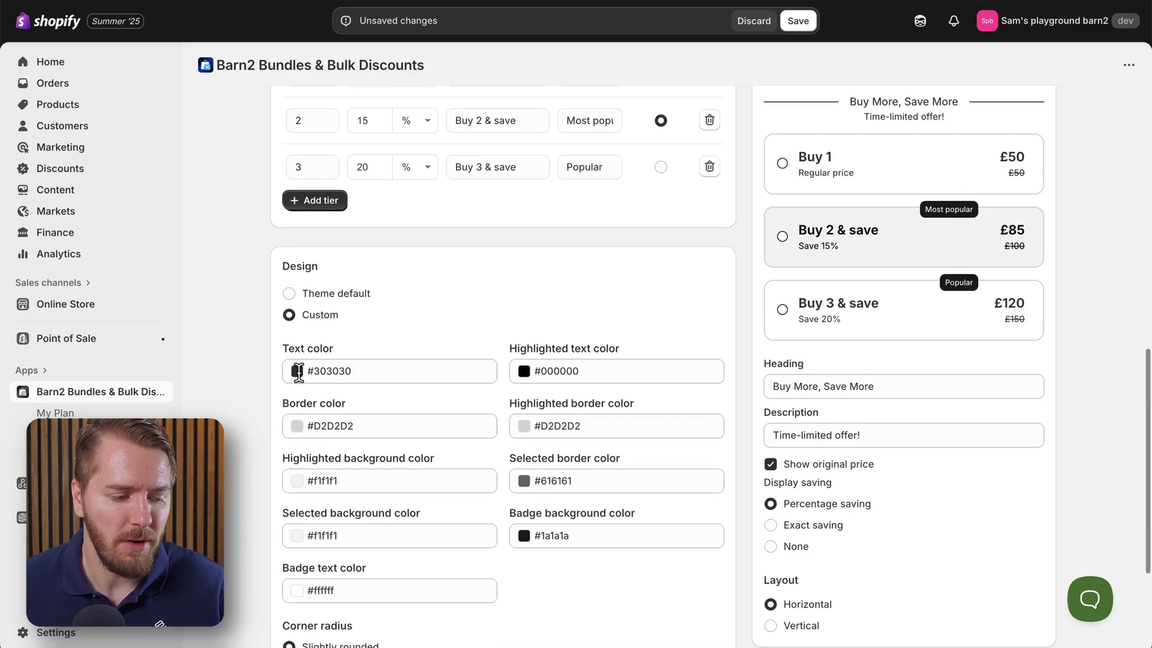
click(298, 371)
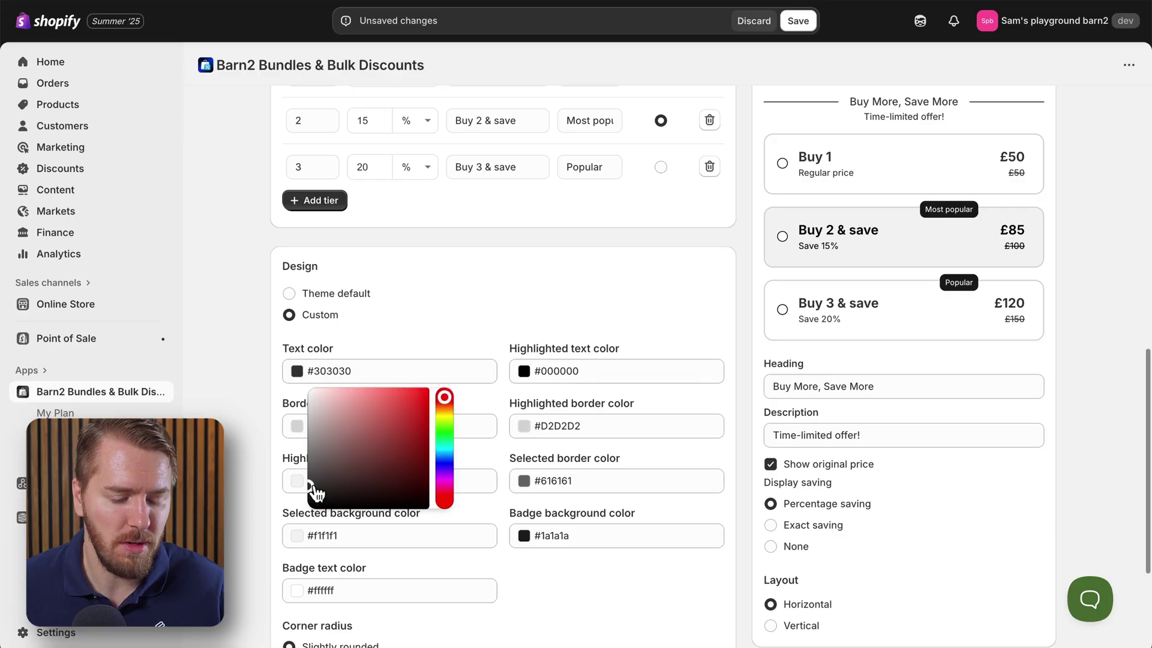
drag(316, 493, 426, 420)
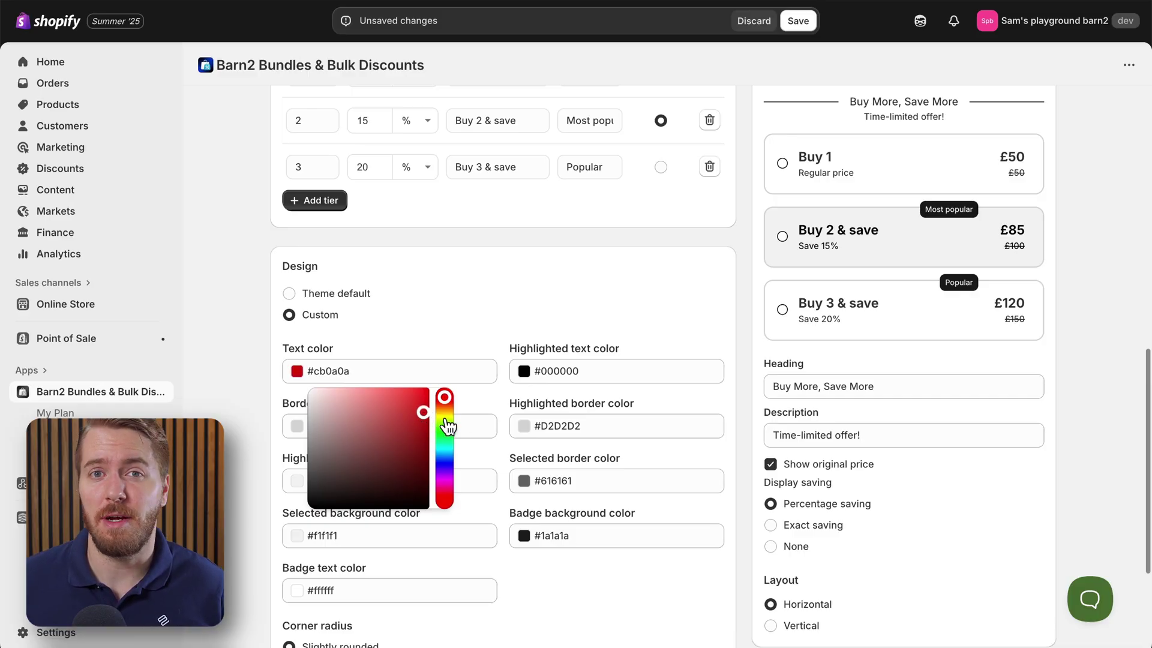
click(440, 309)
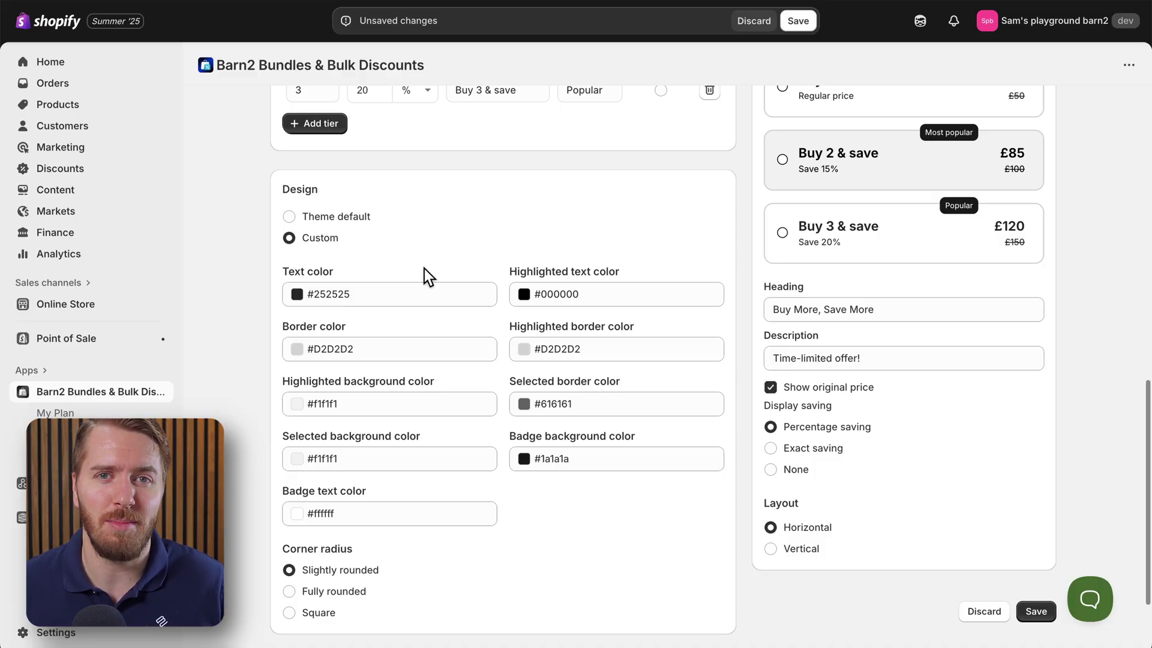
click(324, 216)
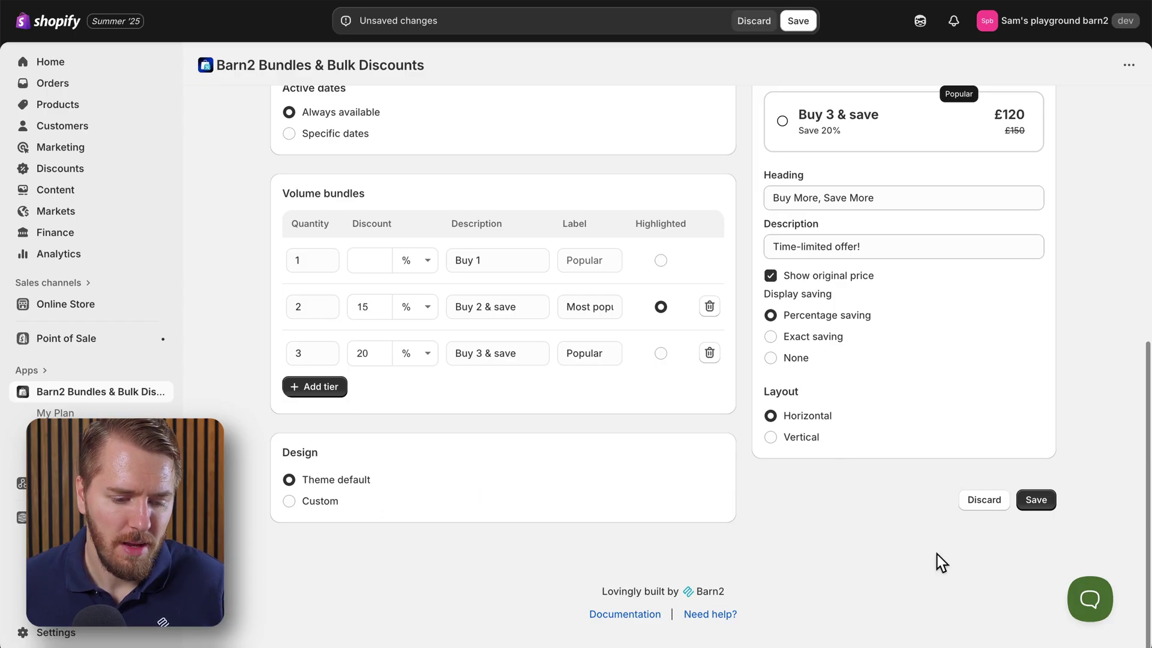
Save the volume bundle discount and go to the theme editor to activate the bundles widget.
click(1037, 500)
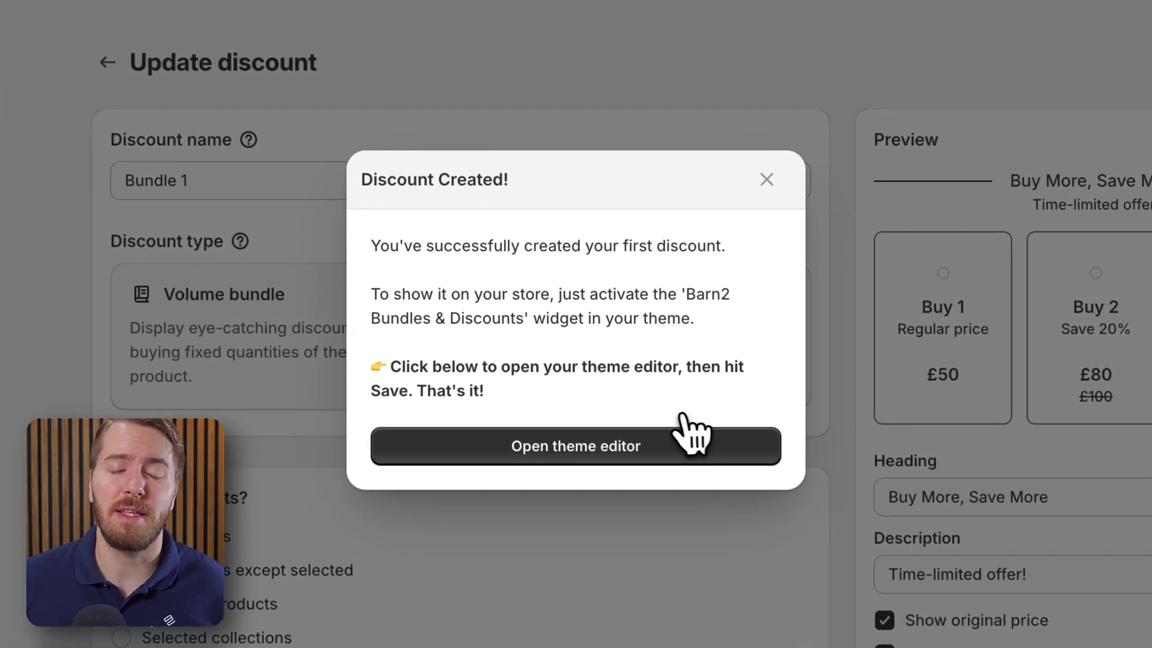
click(634, 445)
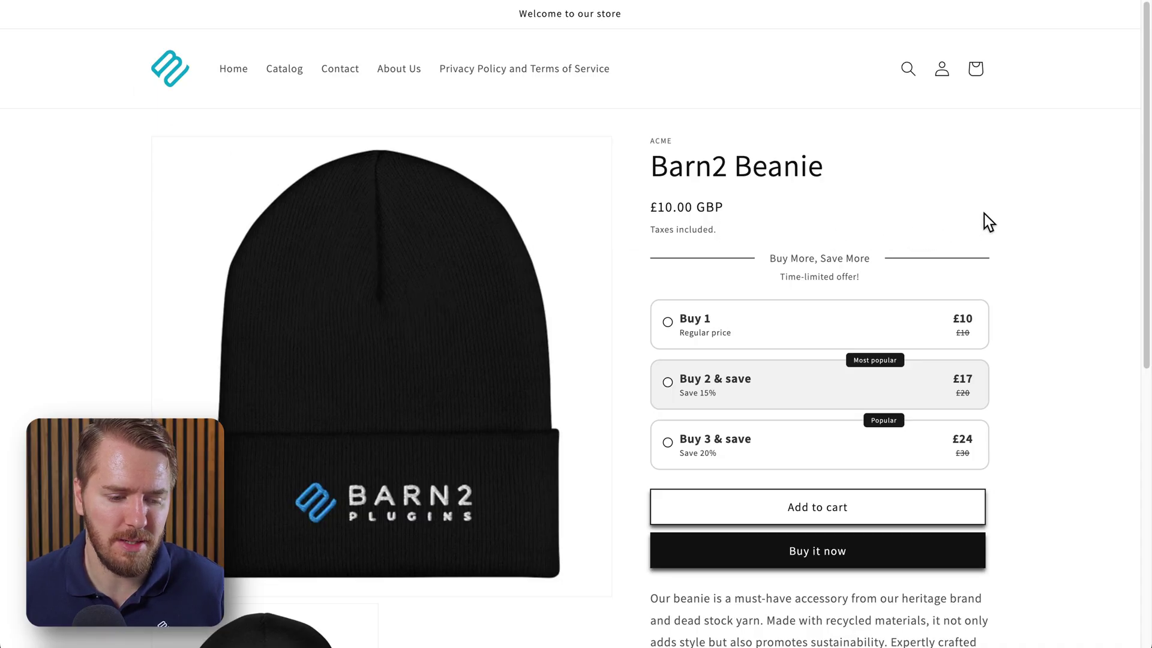
Compare the Barn2 Beanie's Buy 1, Buy 2 & save and Buy 3 & save offers.
scroll(1010, 222, down, 2)
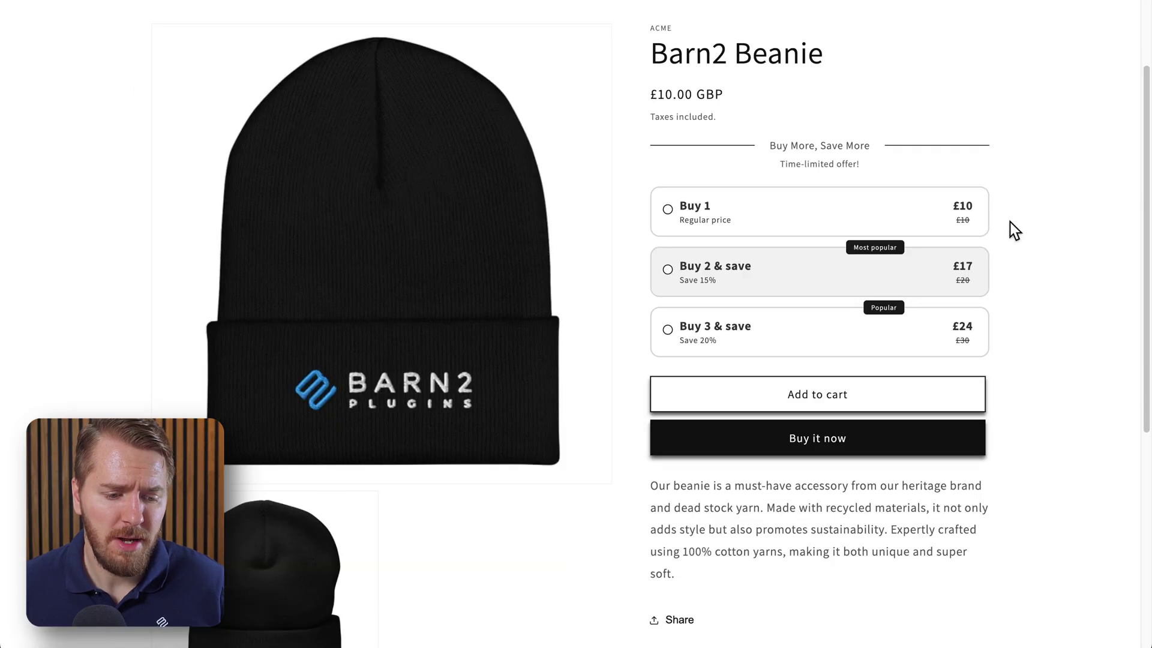
click(670, 219)
click(668, 270)
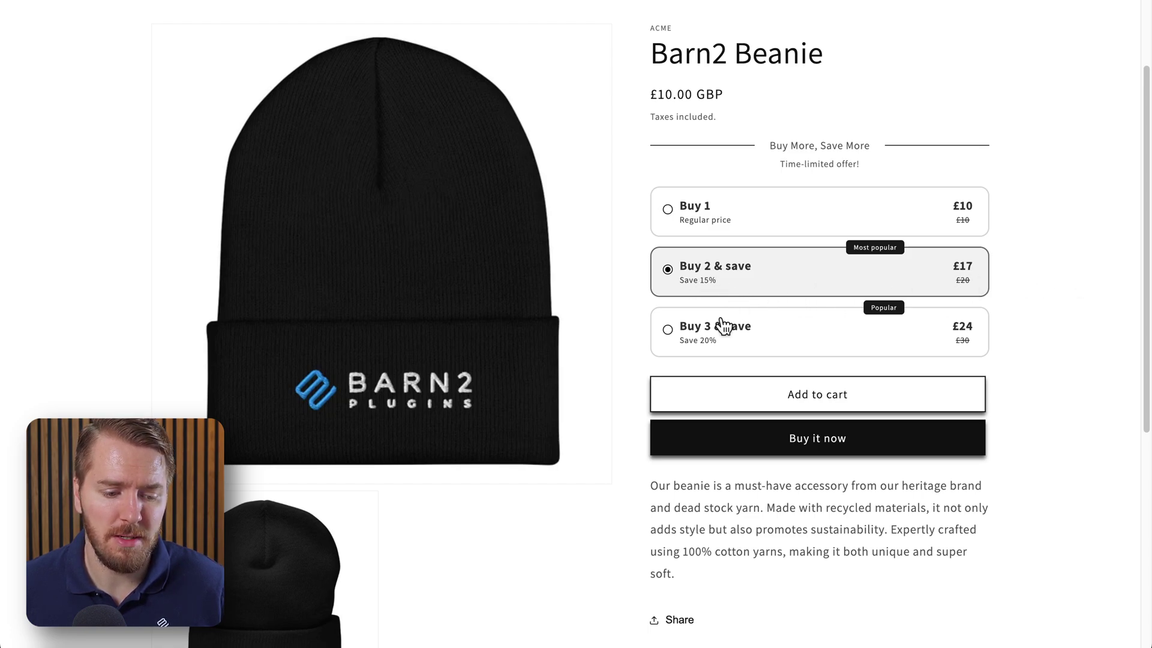
click(668, 338)
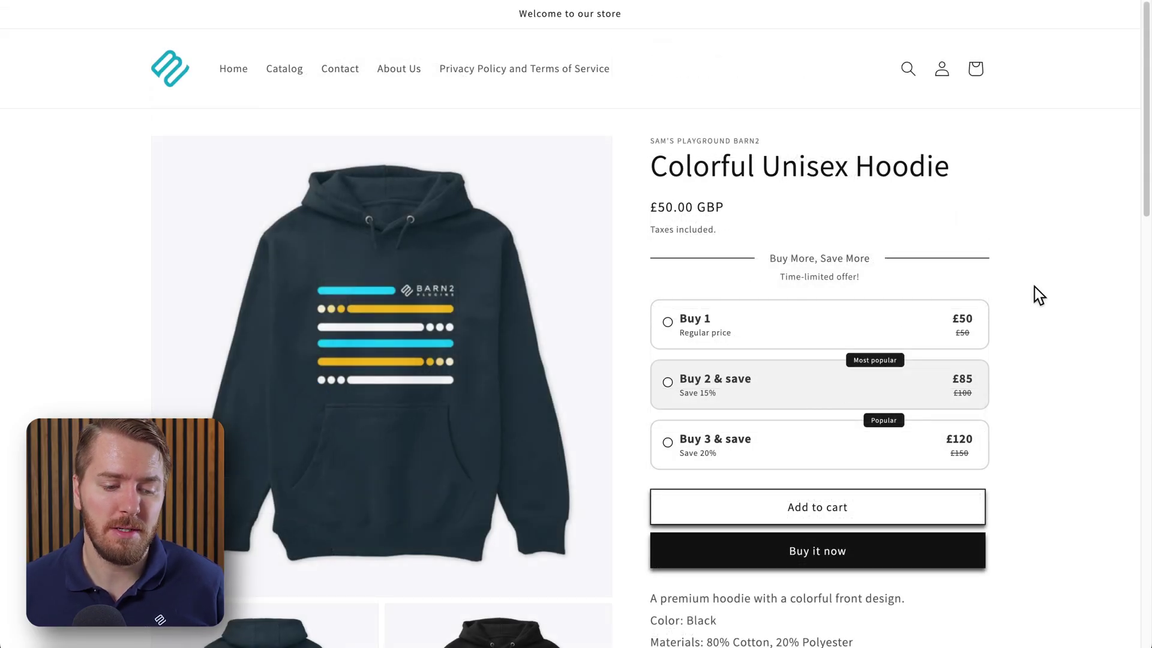
Choose the hoodie's Buy 2 & save bundle with a Navy M and a Grey L hoodie.
click(669, 384)
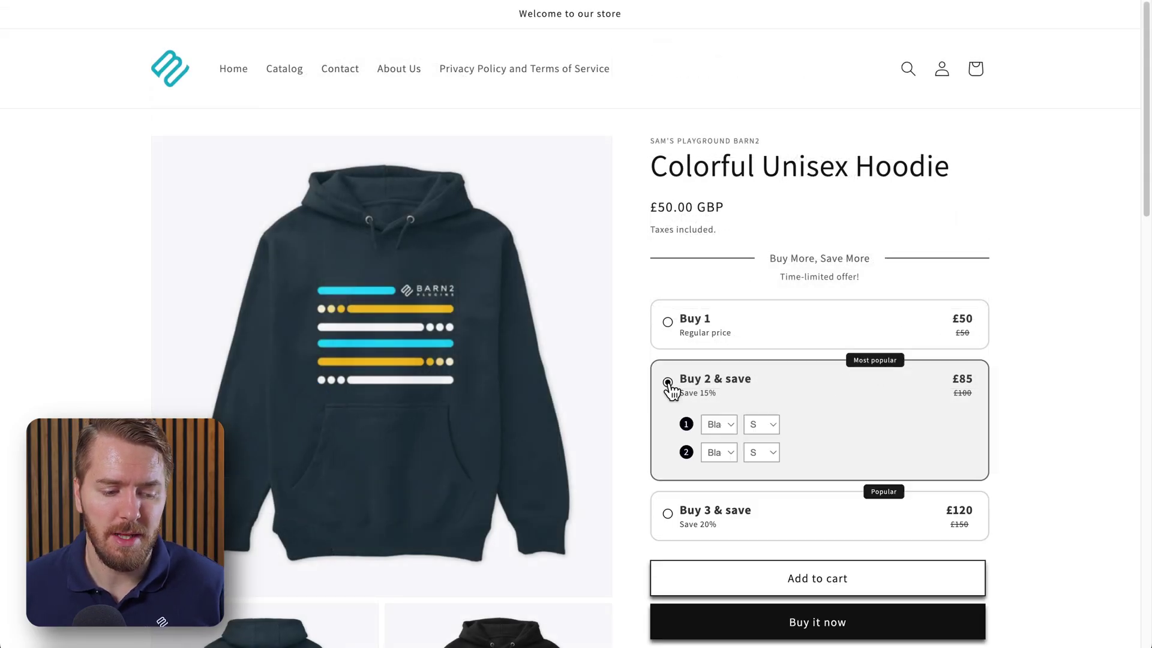
click(719, 425)
click(736, 447)
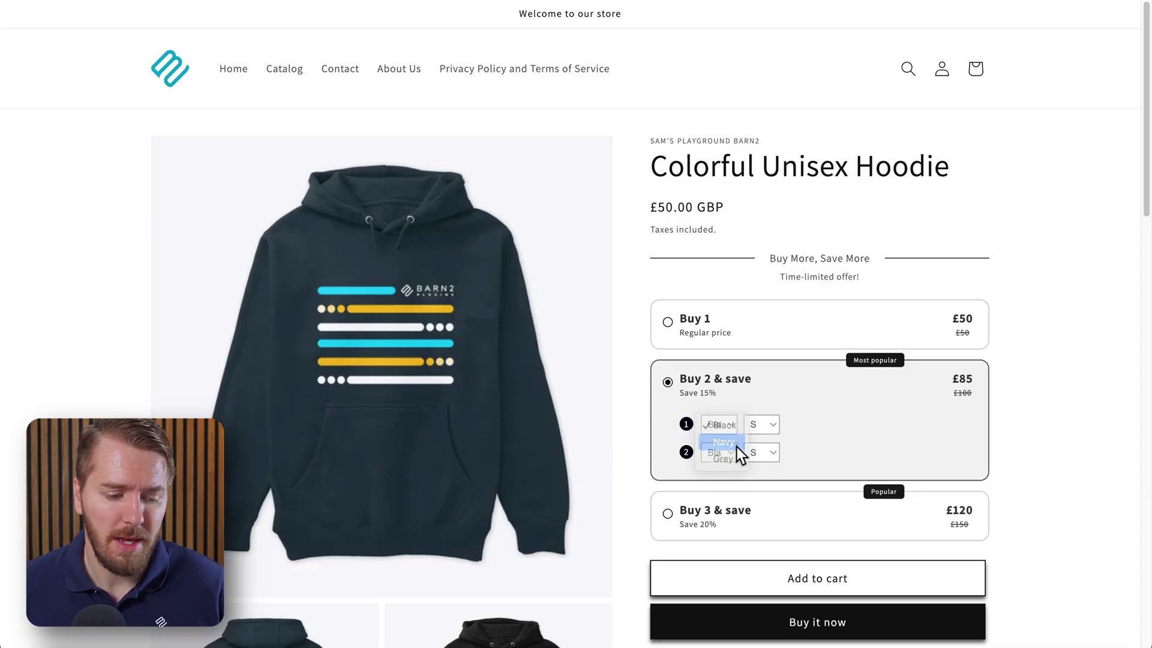
click(763, 426)
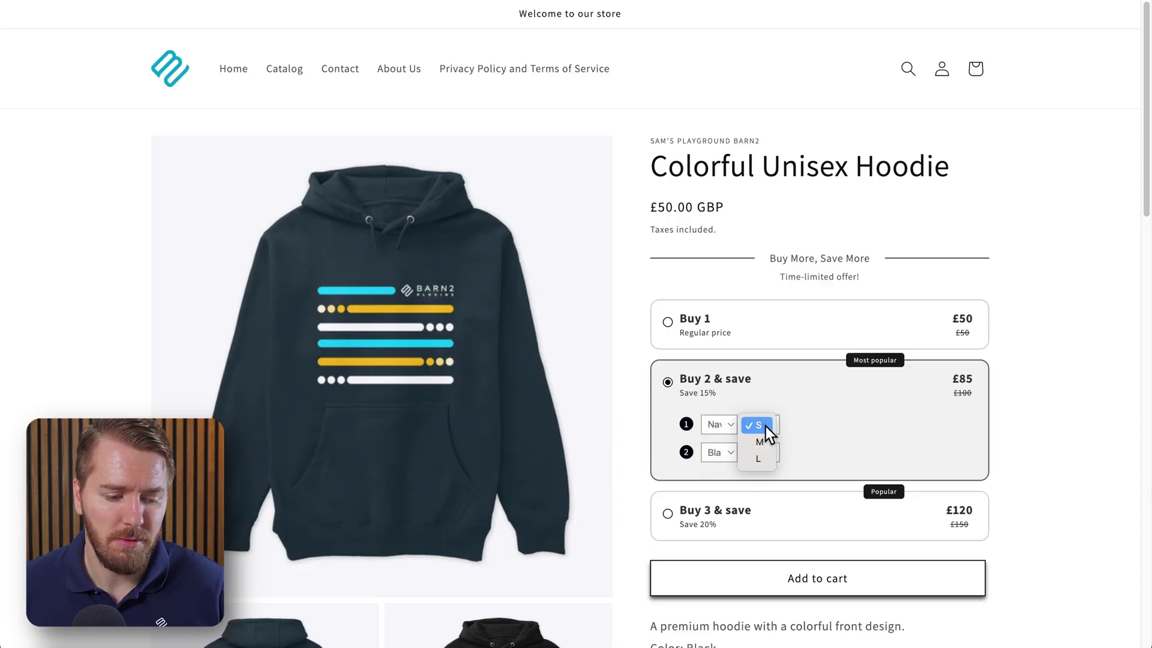
click(729, 456)
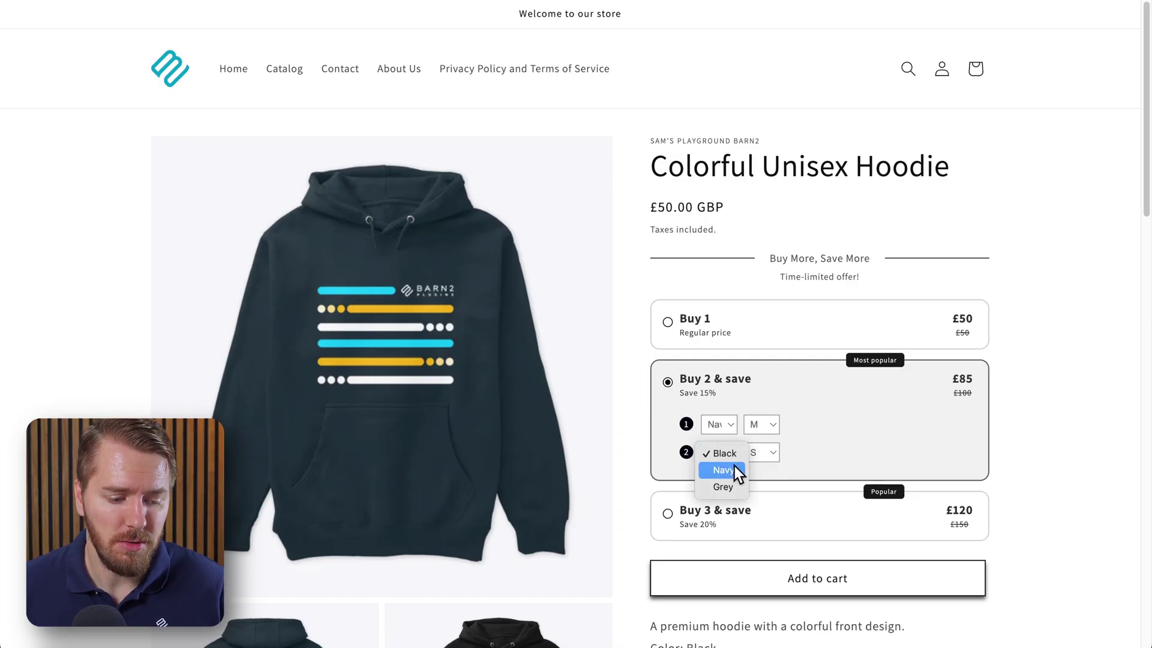
click(729, 488)
click(771, 456)
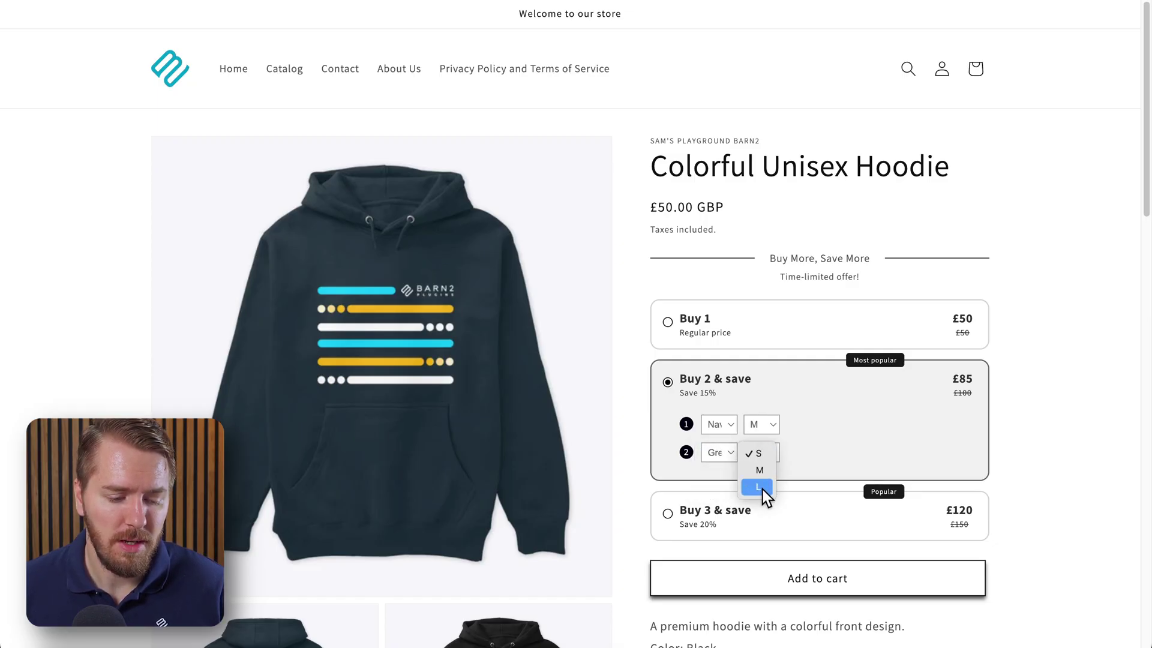
click(761, 490)
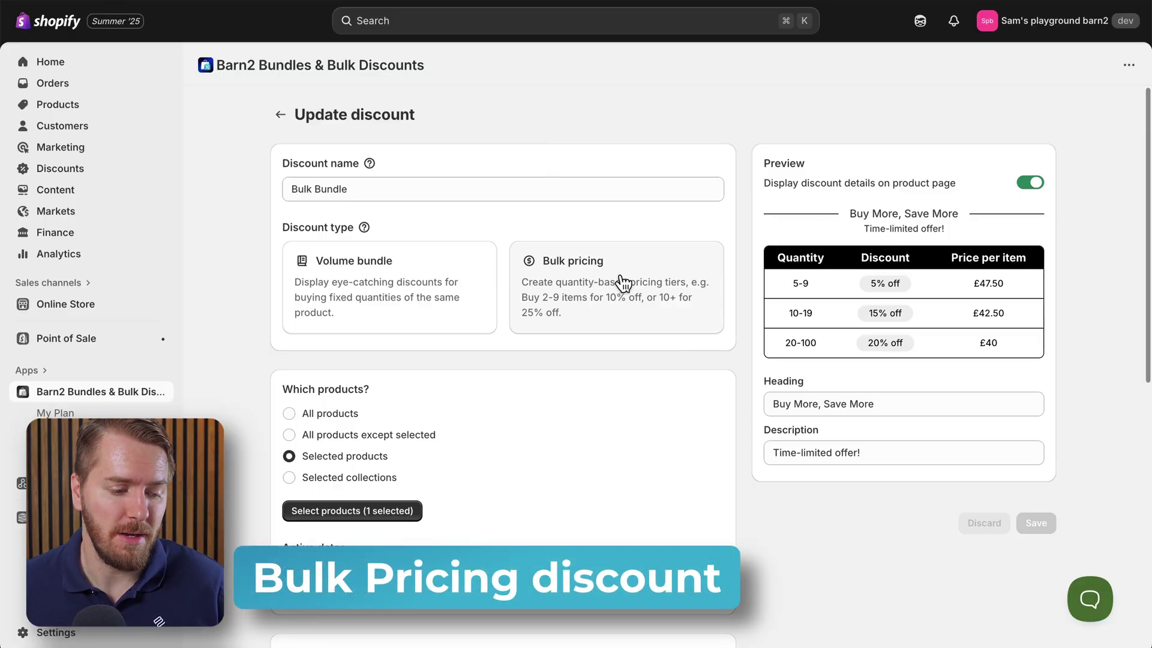
scroll(518, 344, down, 2)
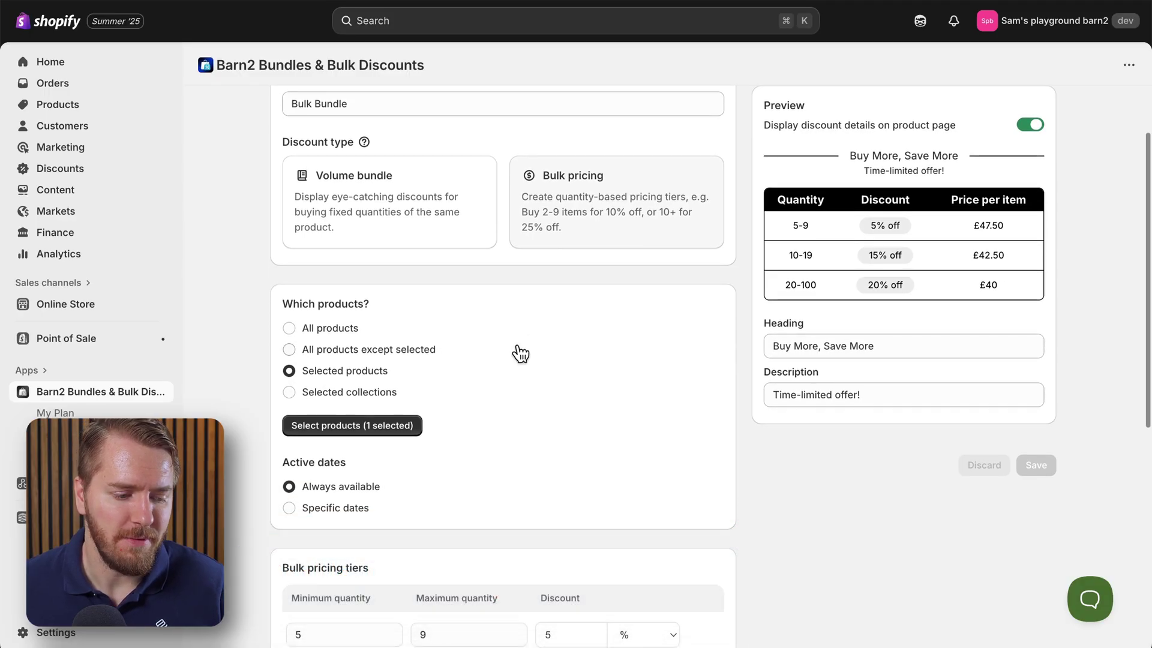
scroll(520, 354, down, 1)
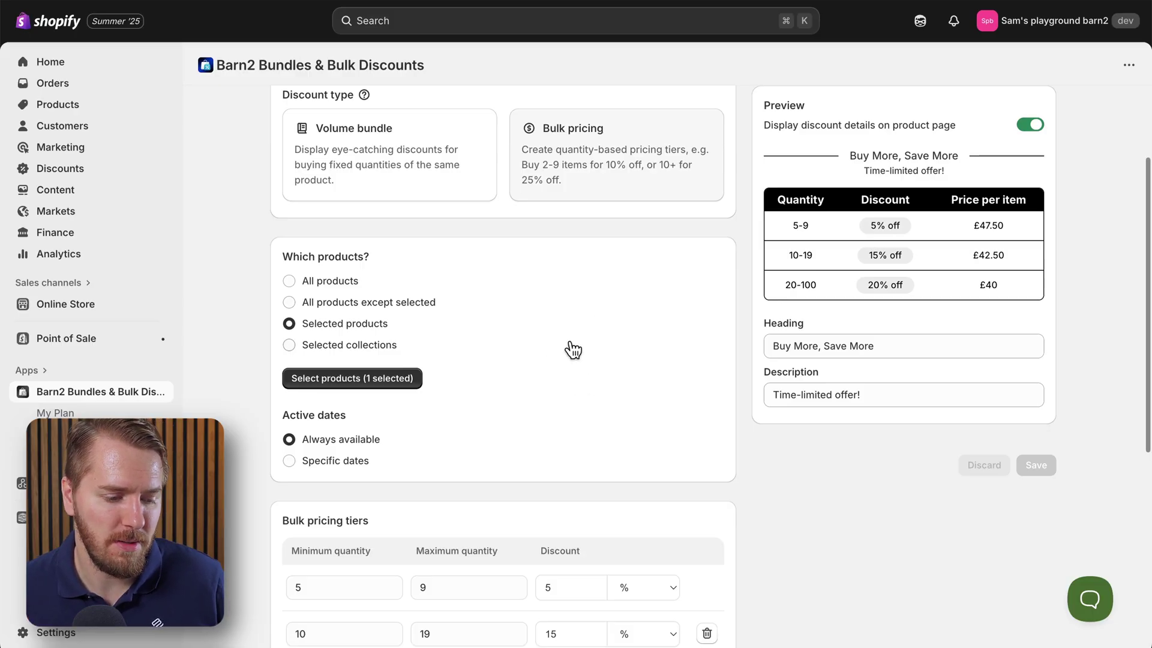
scroll(571, 350, down, 2)
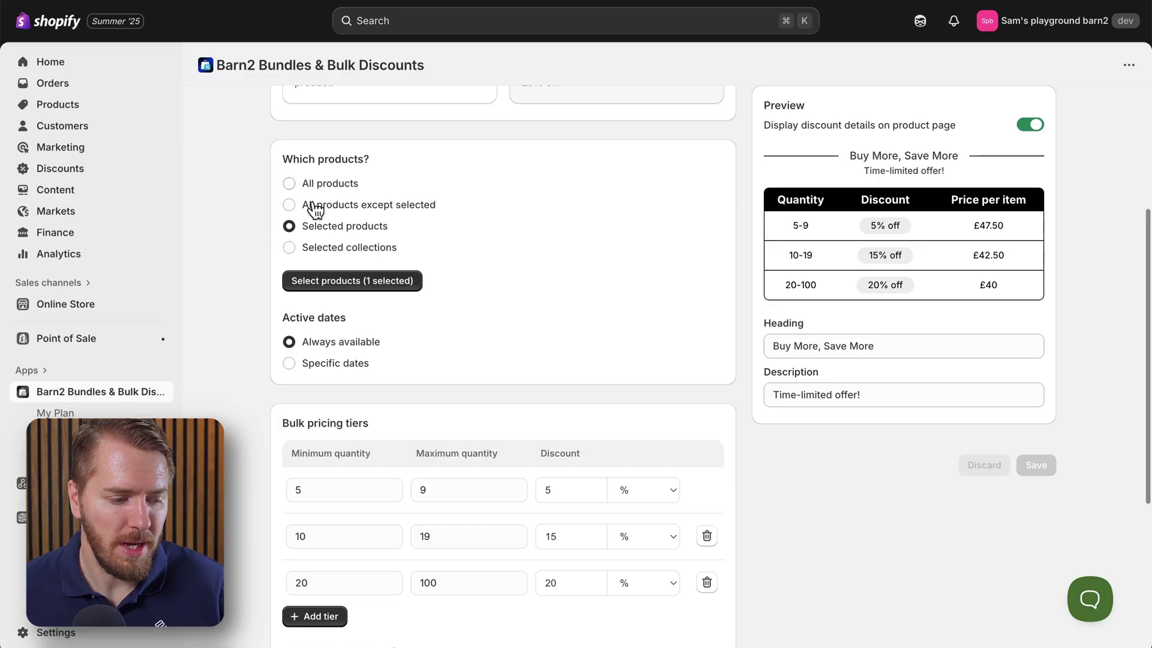
scroll(528, 286, down, 3)
scroll(528, 286, down, 2)
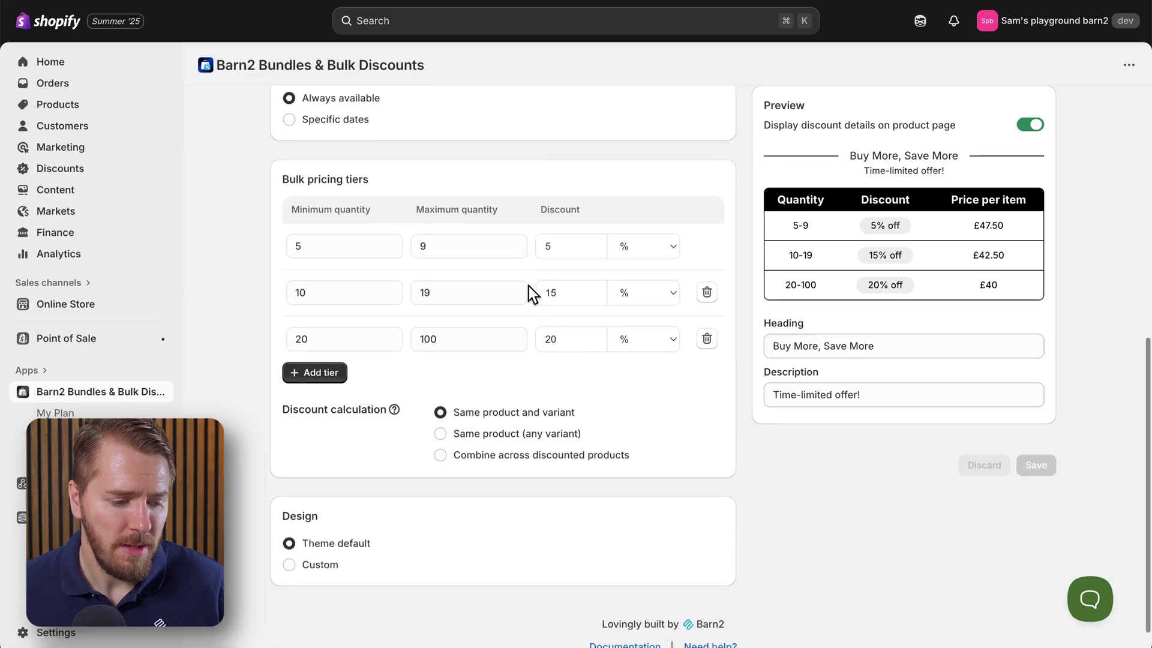
Add and remove a trial fourth tier, set the design to Custom, and enable Bulk Bundle.
click(329, 231)
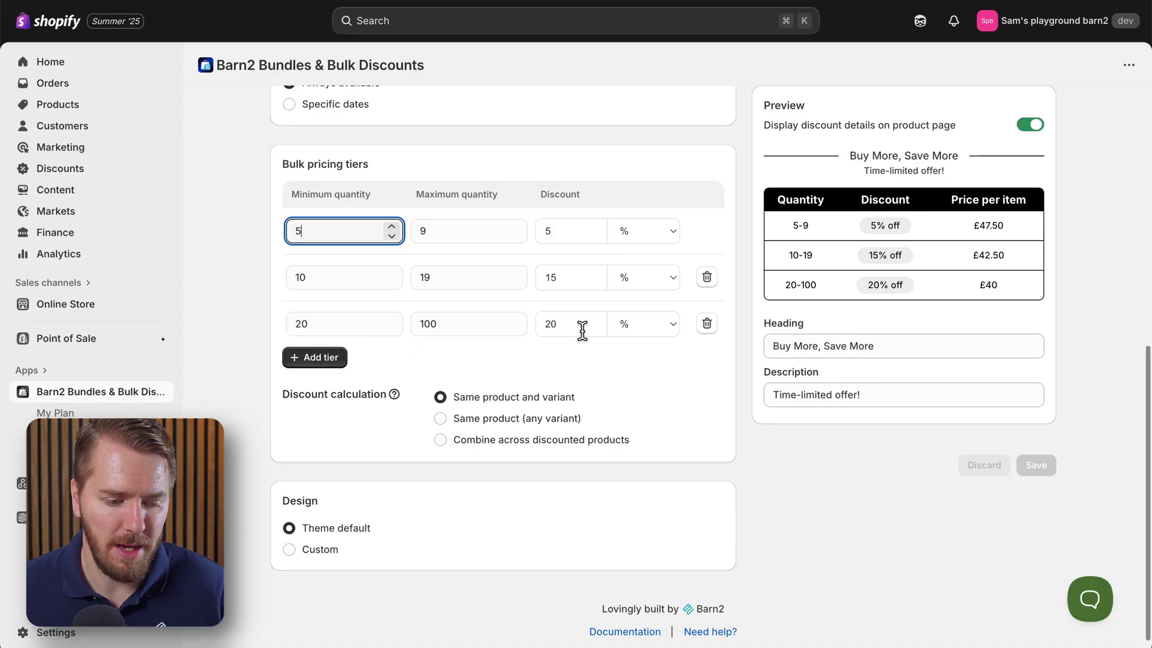
click(324, 359)
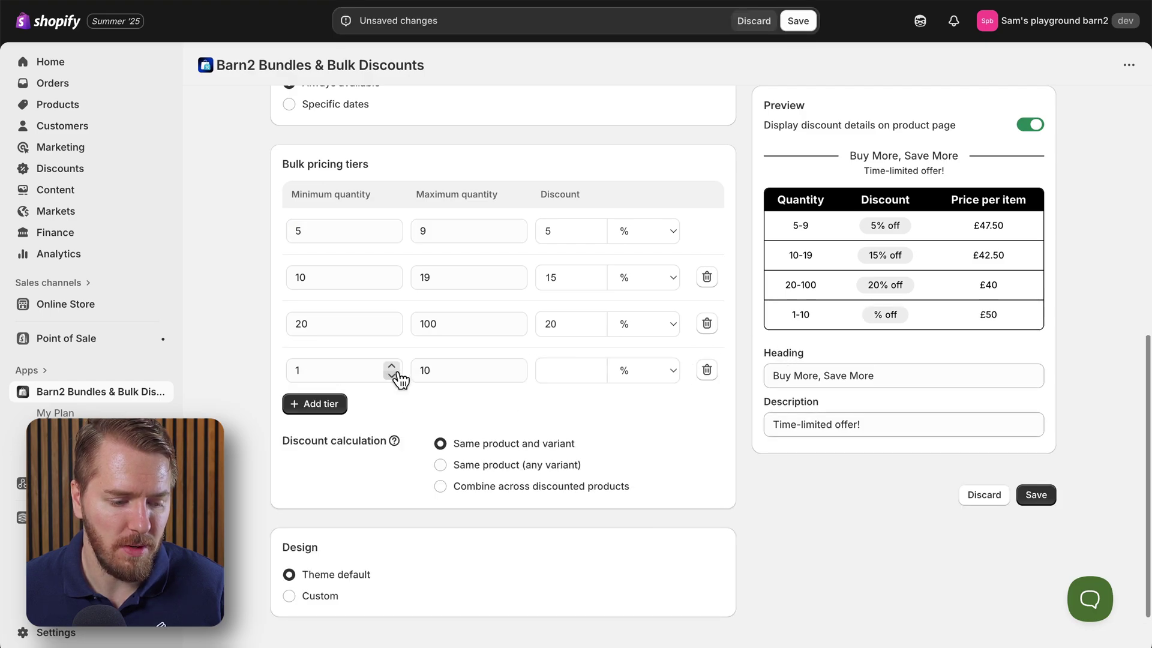
click(707, 369)
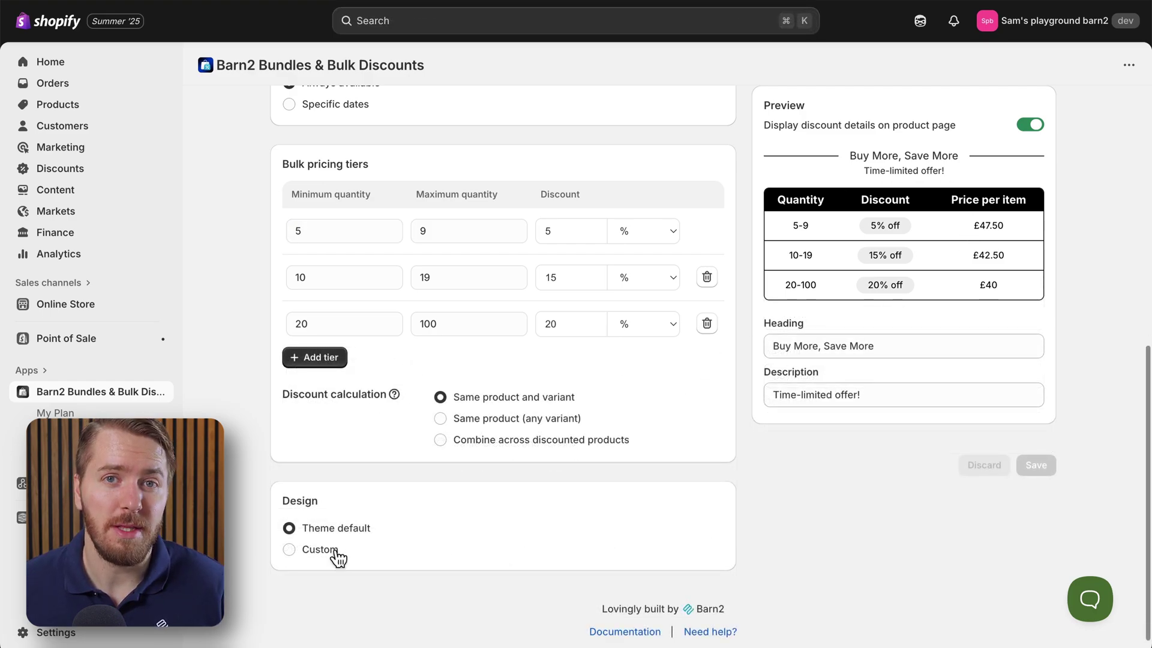
click(289, 551)
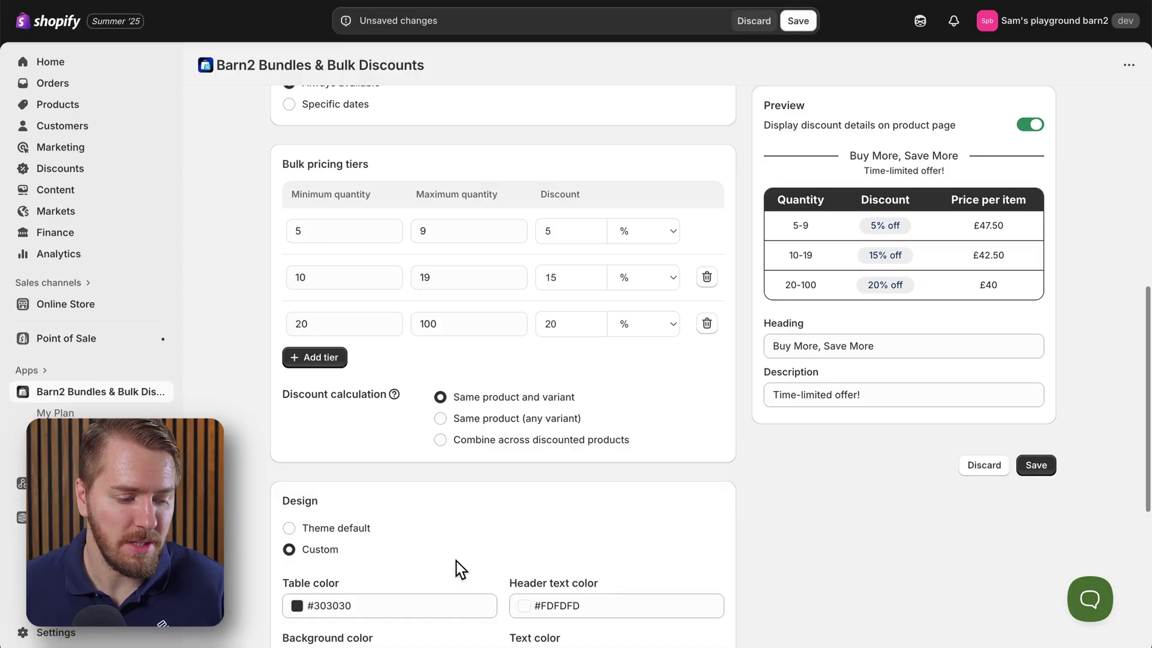
scroll(455, 560, down, 4)
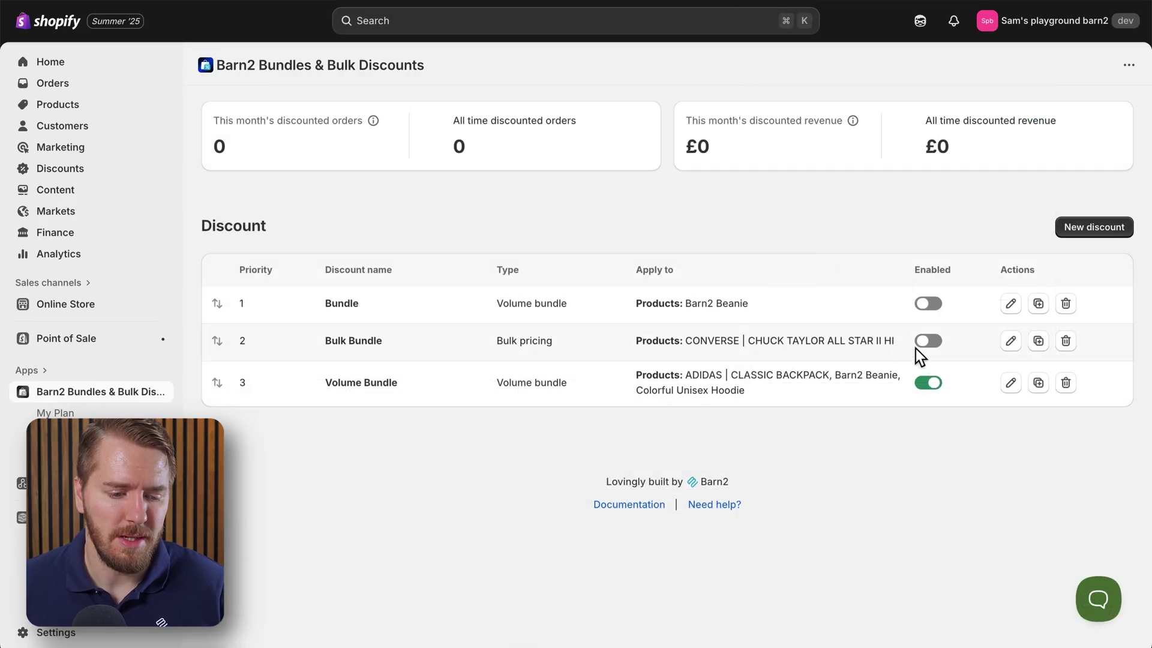
click(928, 342)
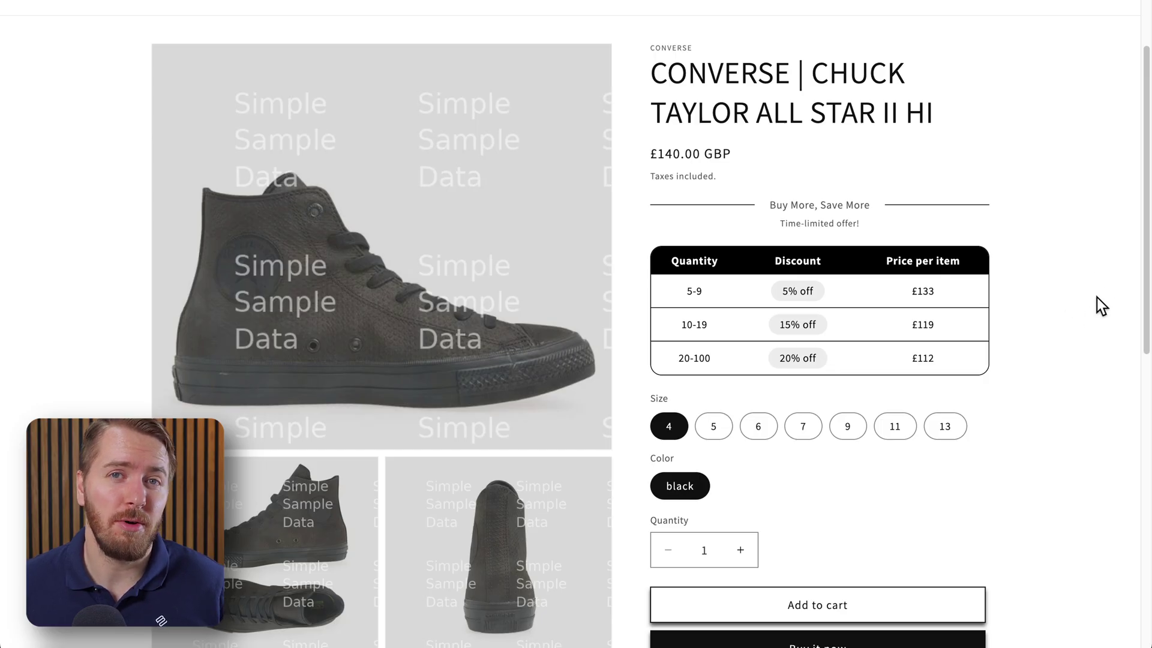
Choose size 6 in black for the Converse Chuck Taylor Hi and raise quantity to 5.
scroll(984, 346, down, 3)
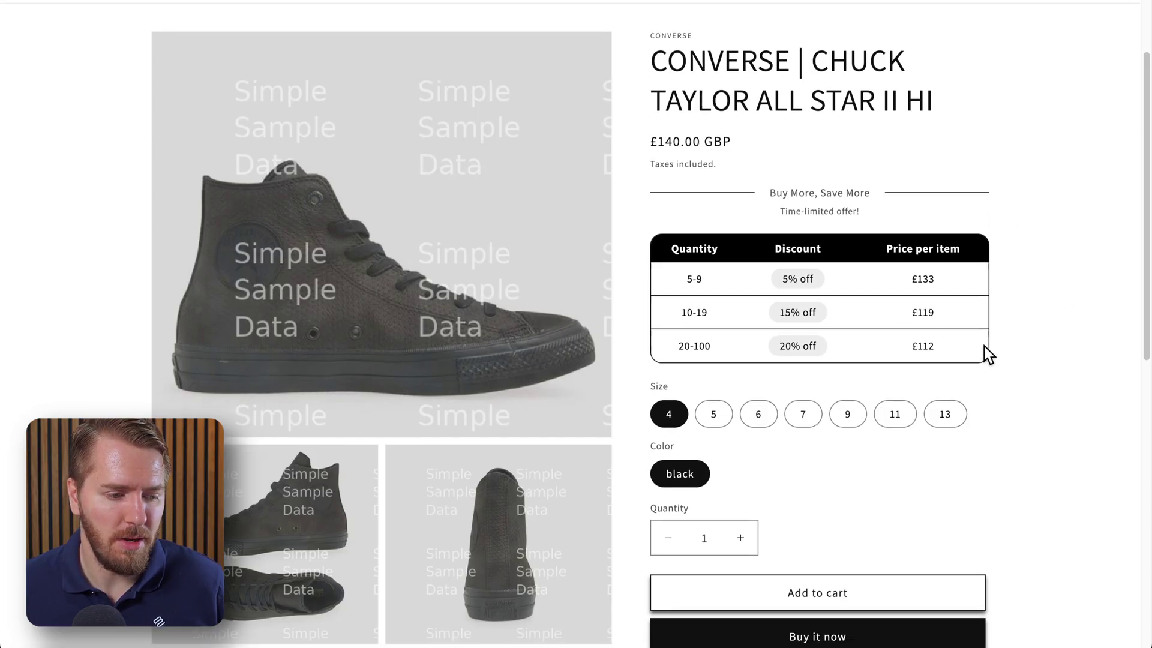
scroll(984, 347, up, 2)
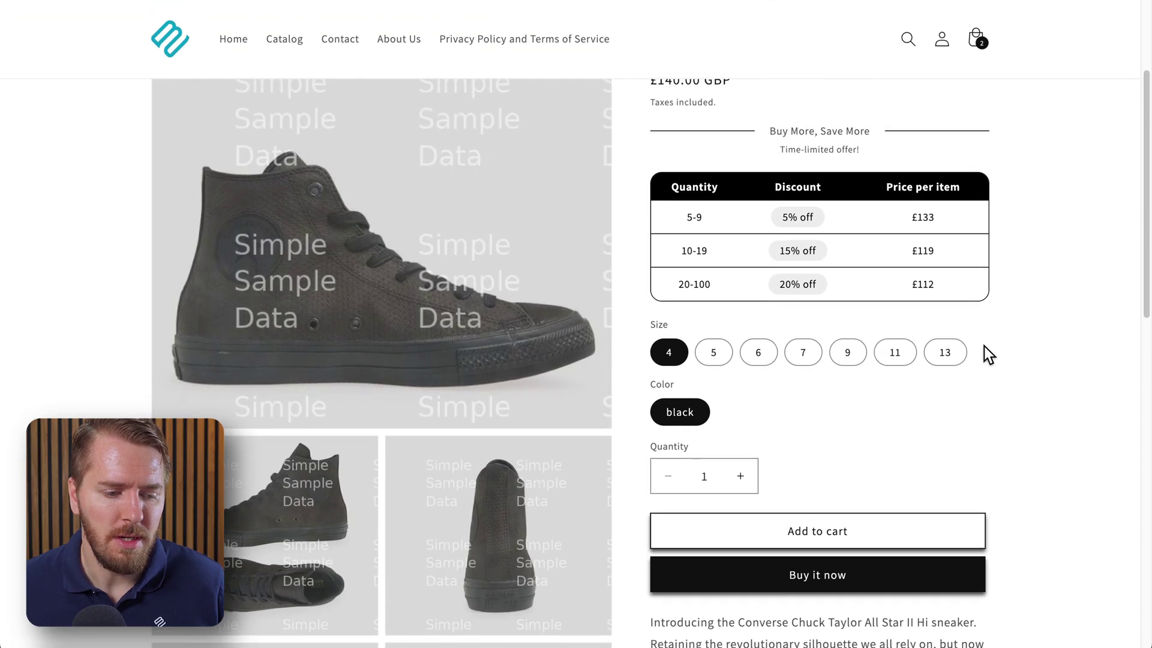
click(714, 407)
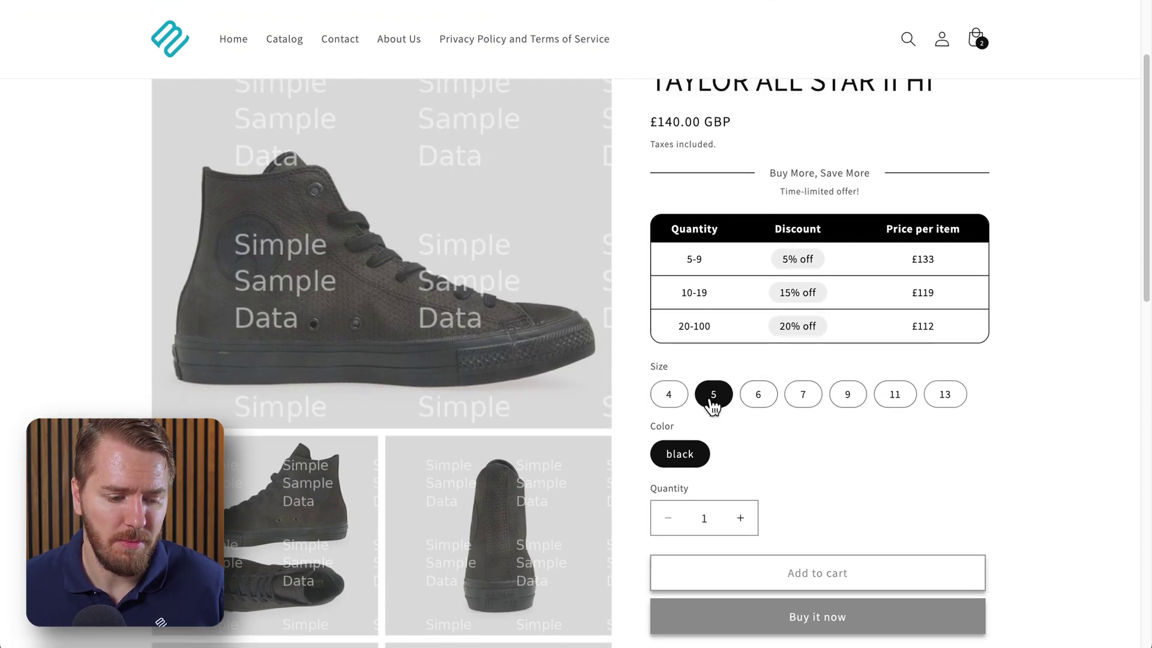
click(774, 405)
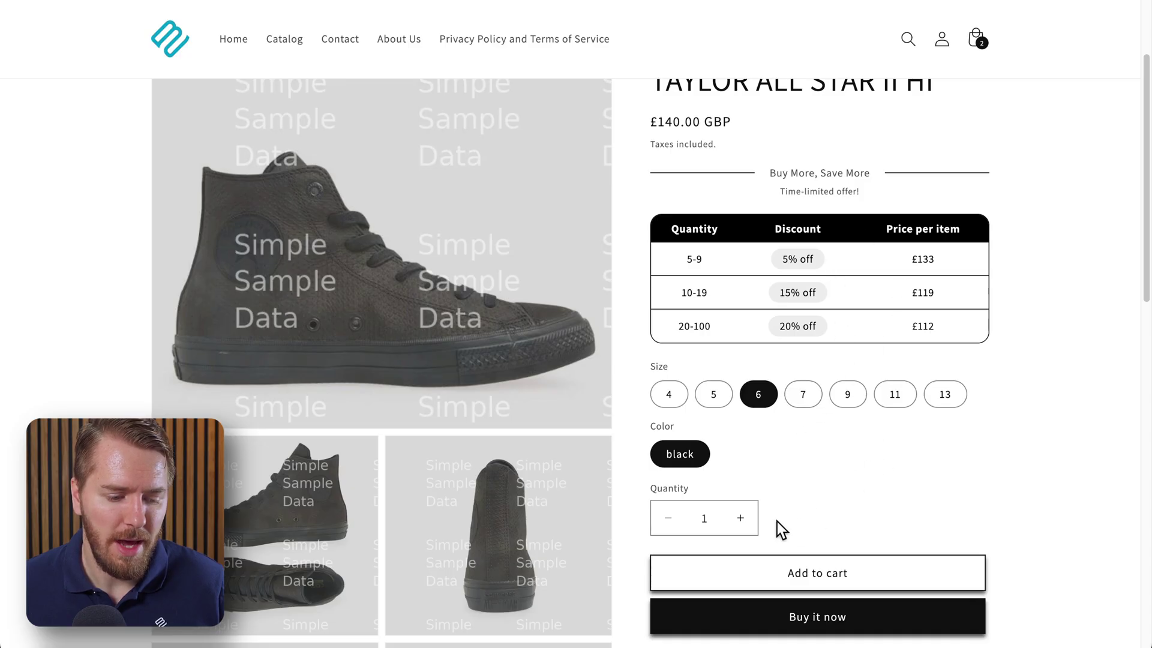
click(741, 518)
click(741, 518)
click(741, 518)
click(741, 518)
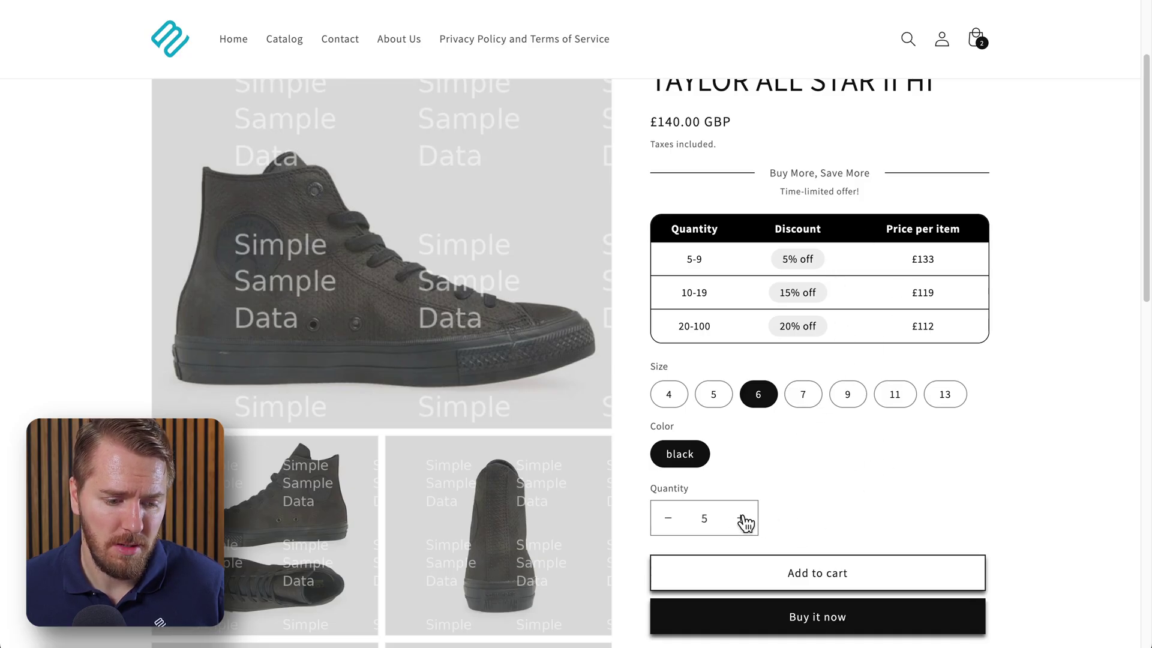